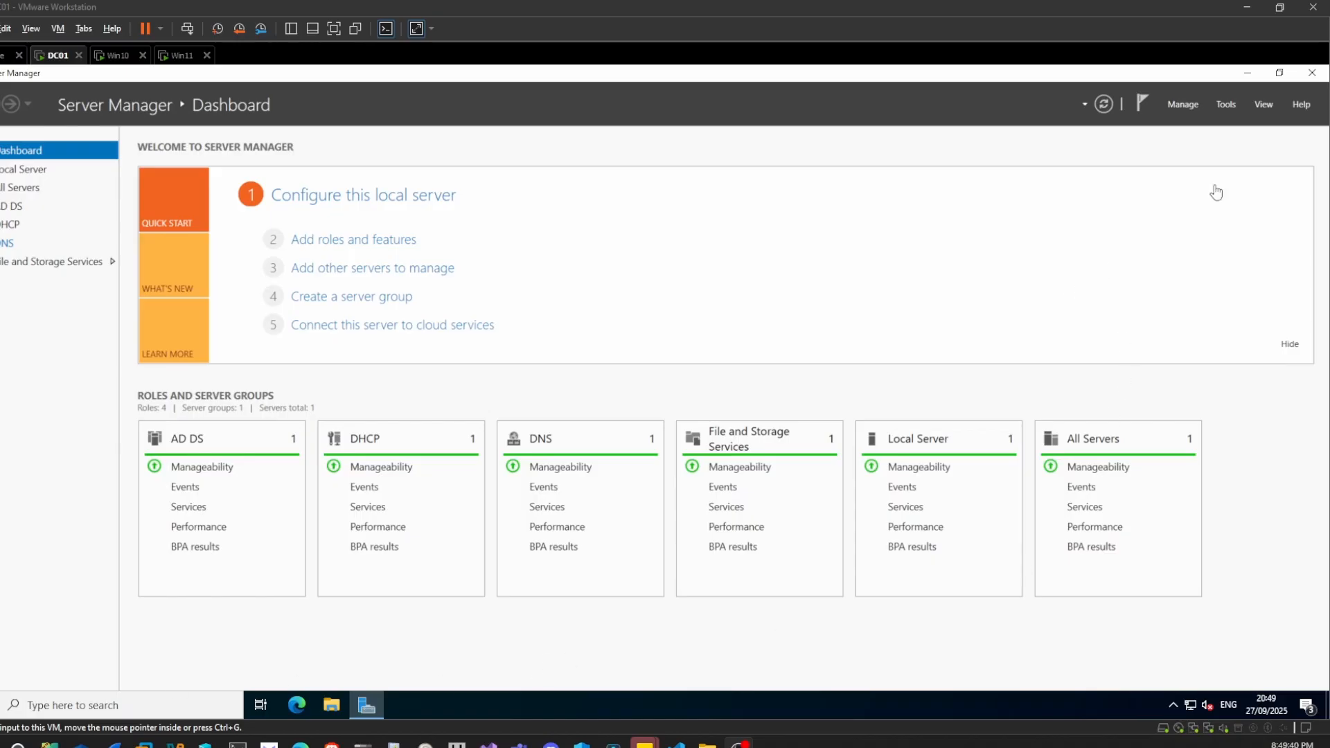
Launch Group Policy Management from Server Manager Tools and expand practice.local's Group Policy Objects
left_click(1223, 105)
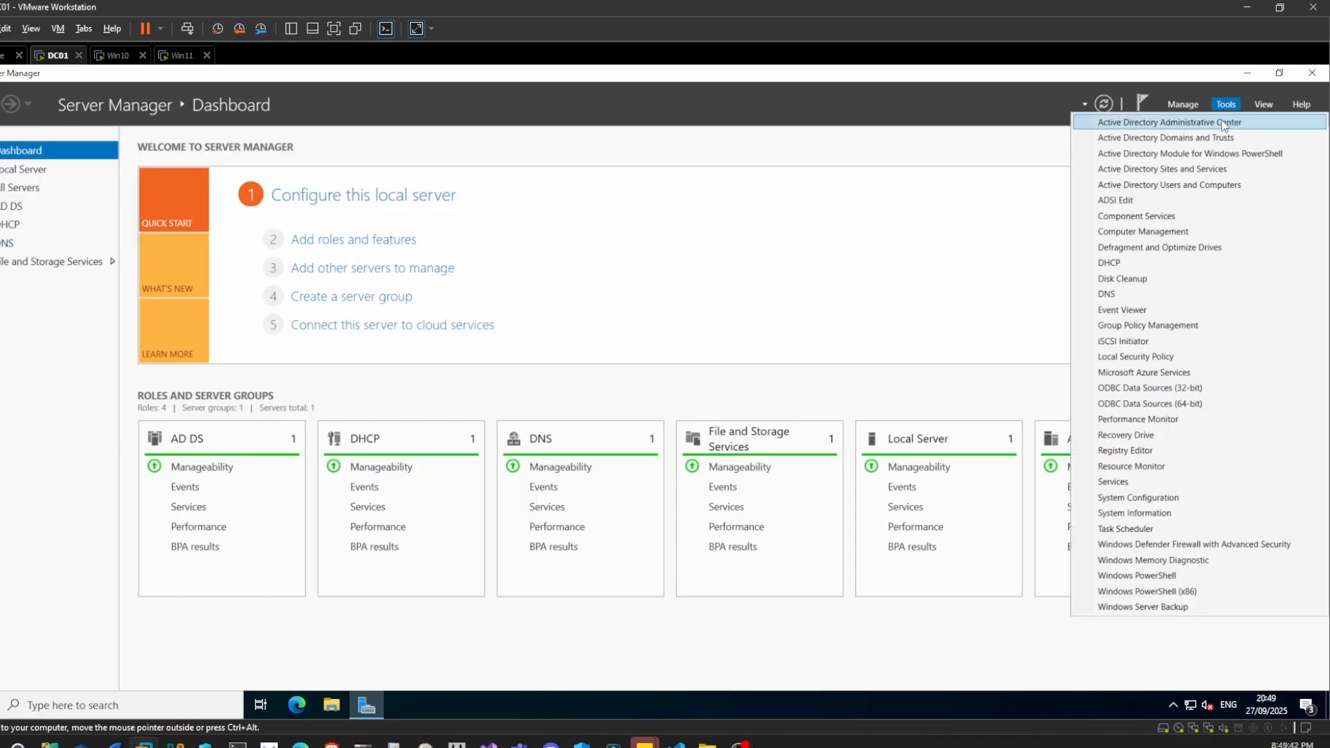
left_click(1144, 324)
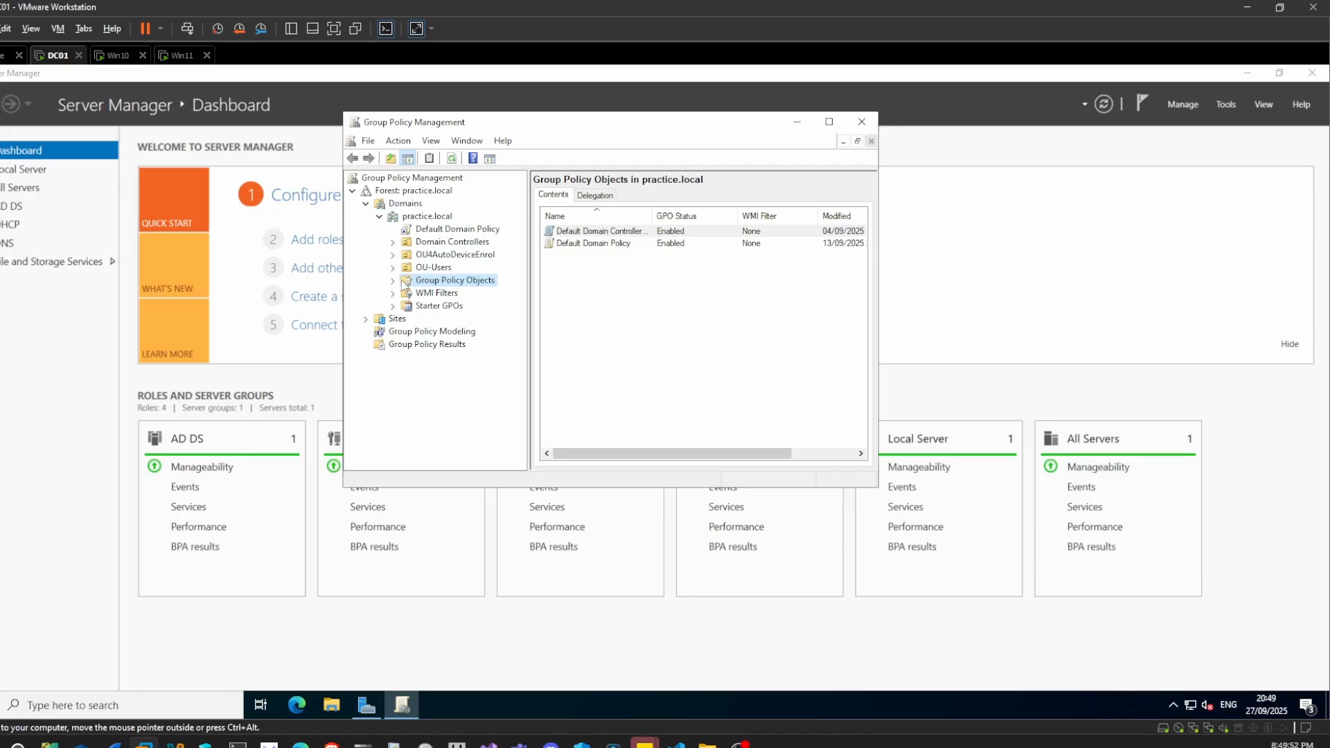
left_click(393, 280)
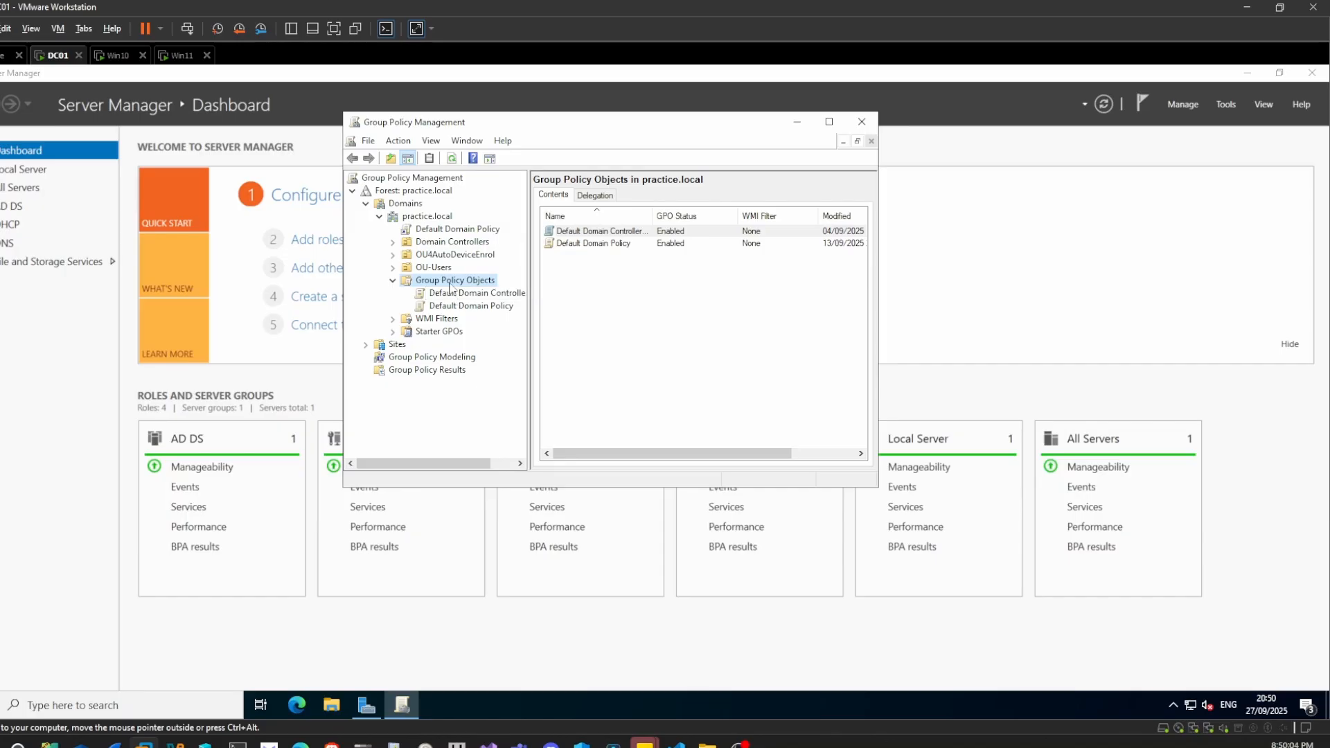
Add a new GPO called 'Disable Control Panel' to practice.local's Group Policy Objects
right_click(450, 287)
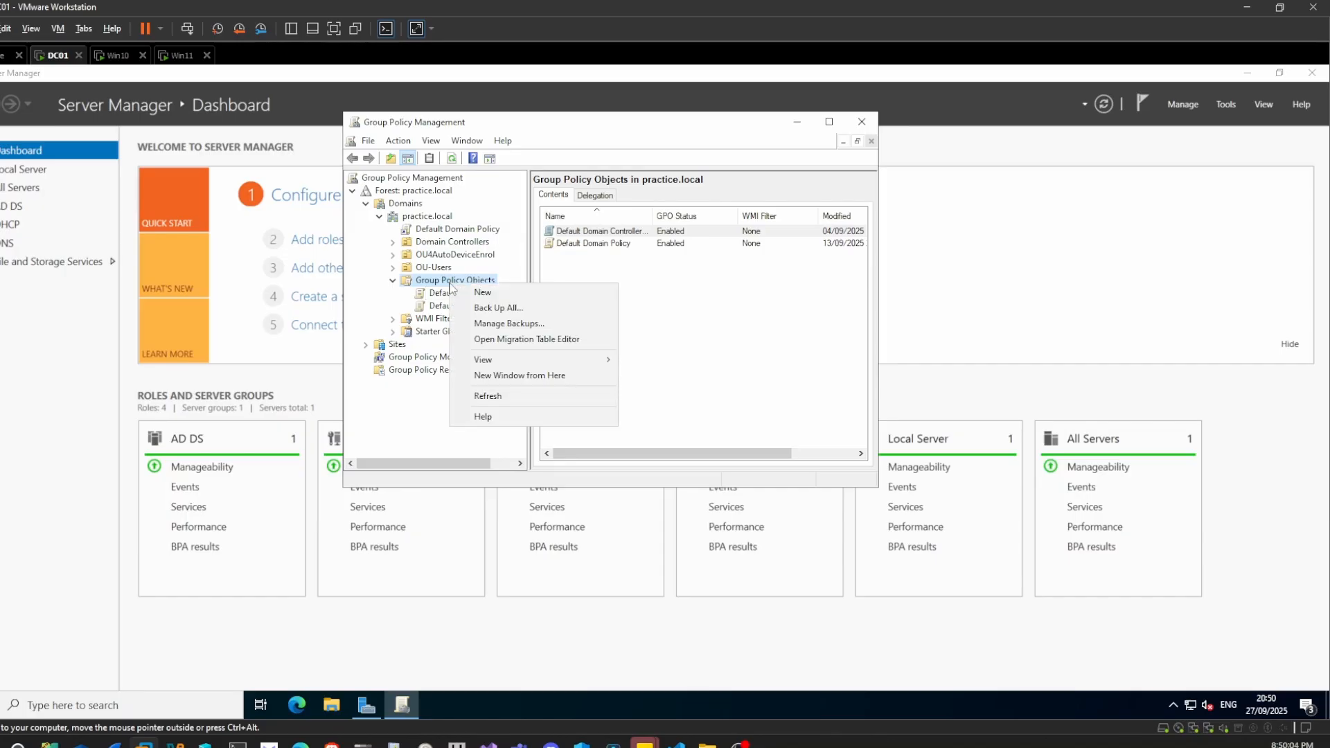
left_click(482, 293)
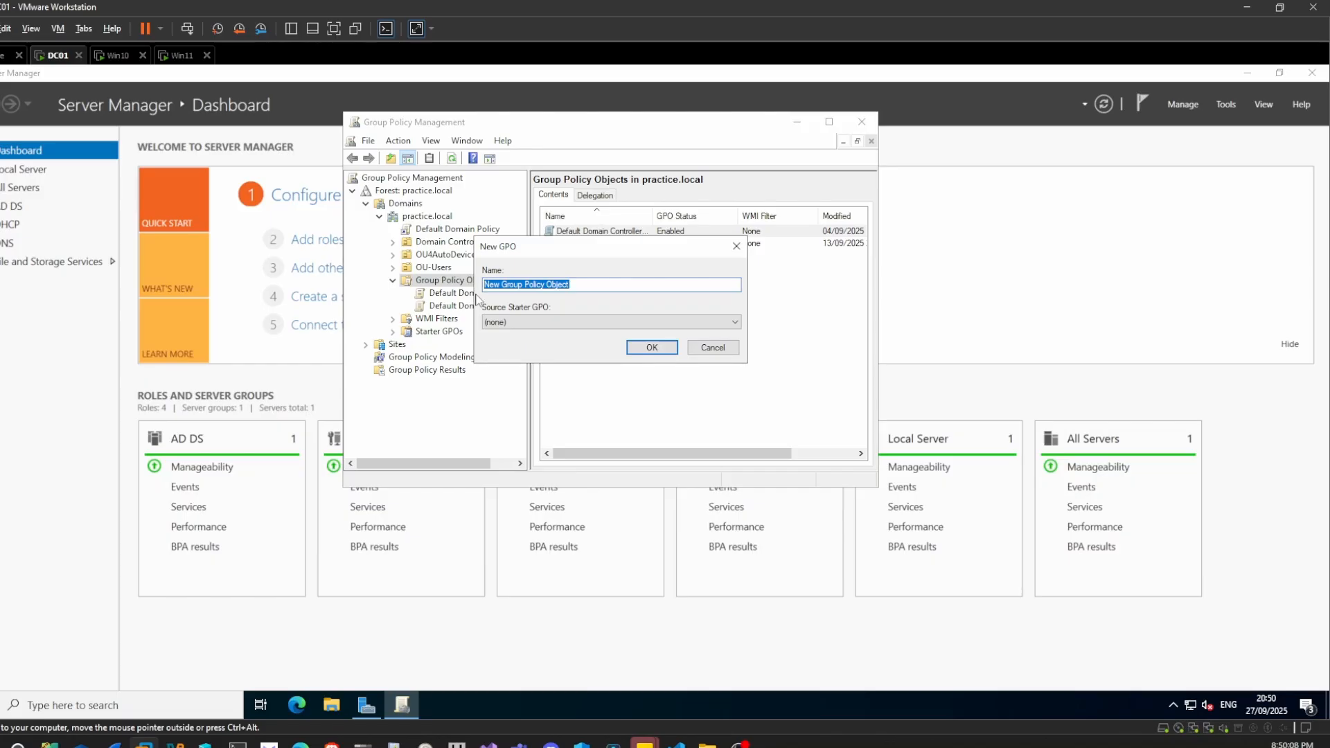
key("BackSpace")
type("Disable Control Panel")
left_click(636, 348)
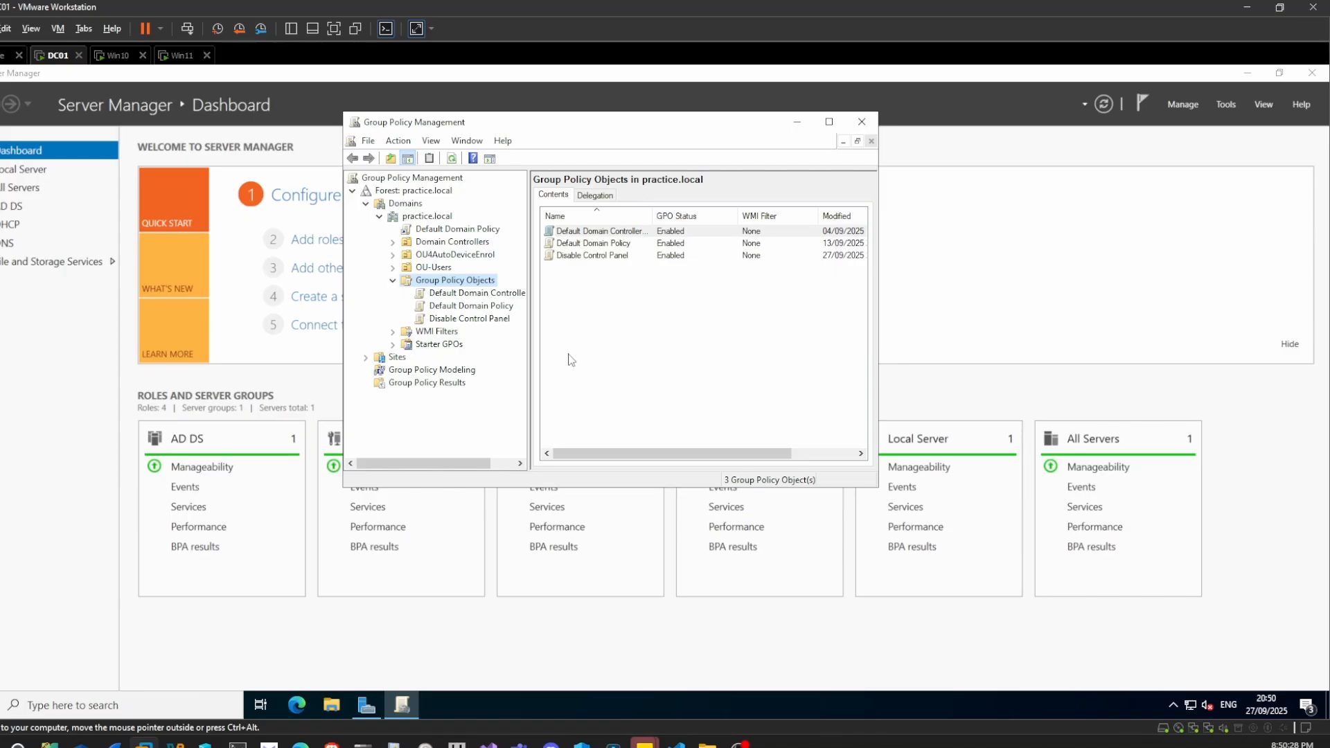
Edit the Disable Control Panel GPO and move the Group Policy Management Editor window into view
right_click(478, 318)
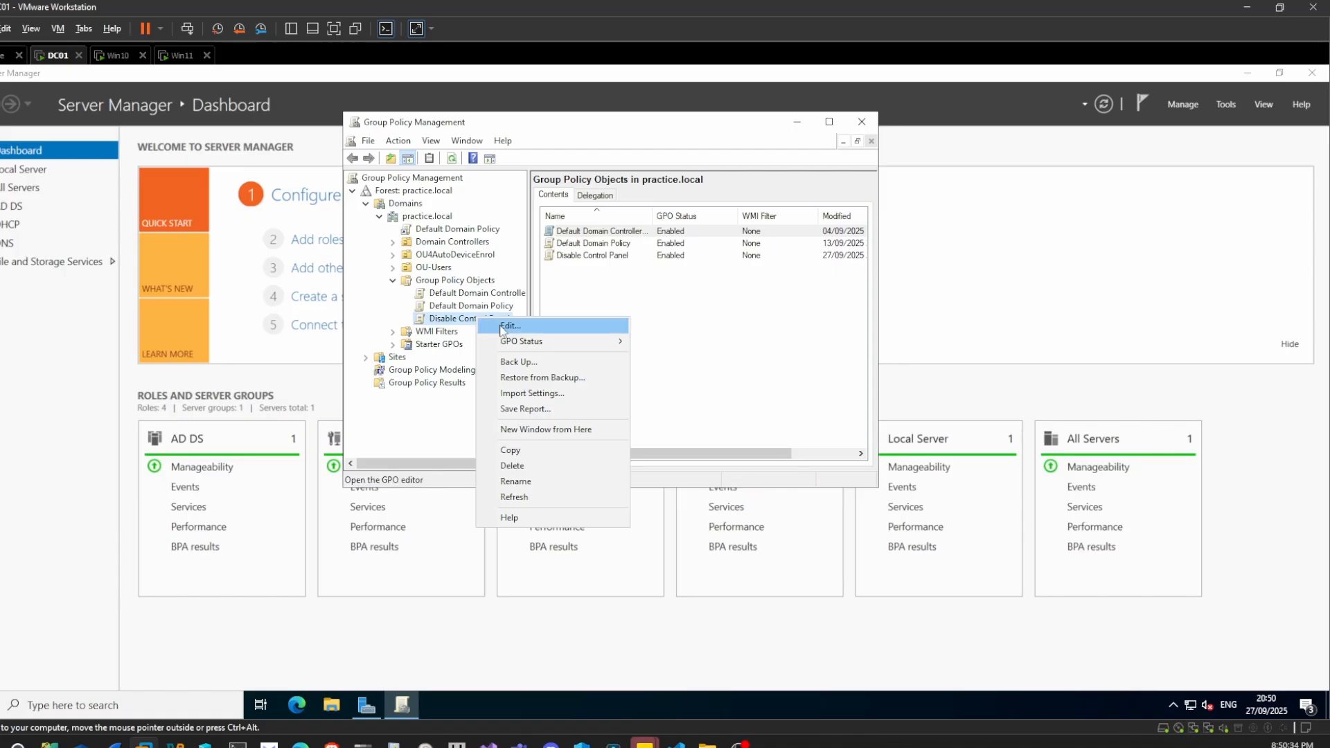
left_click(503, 331)
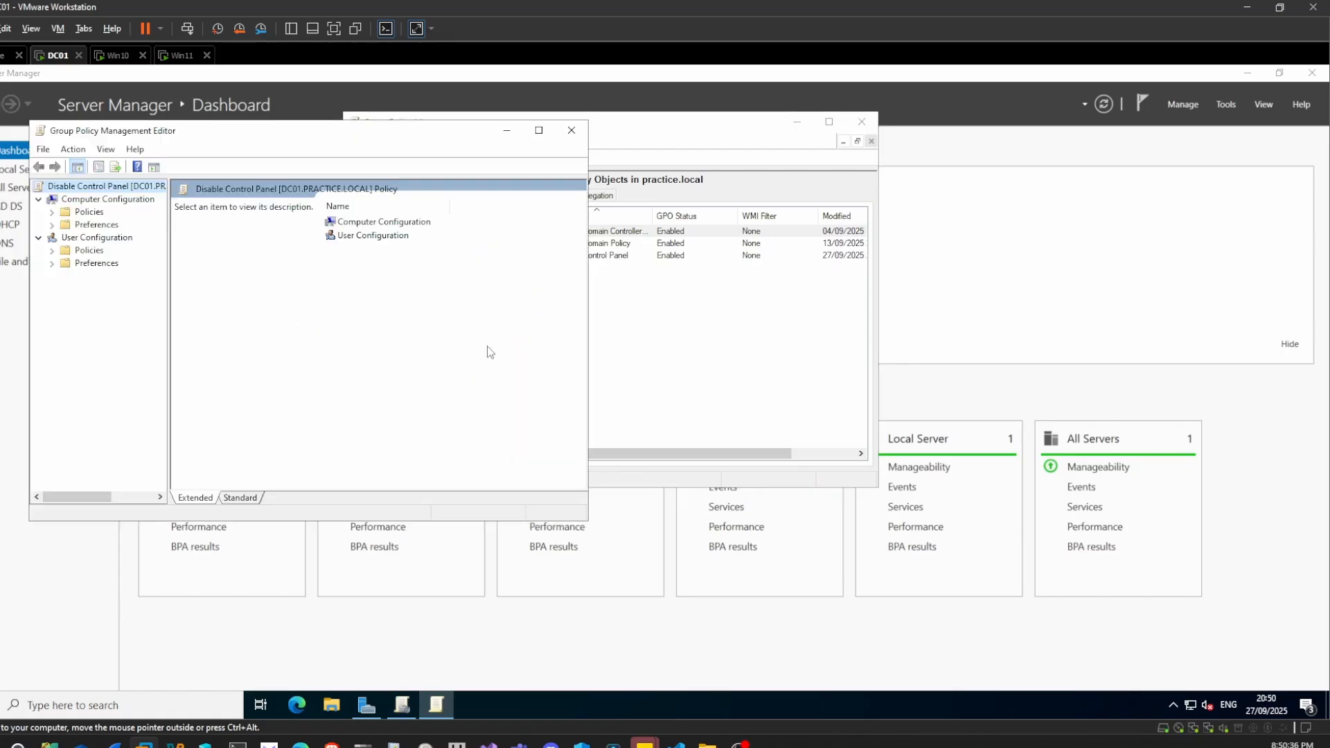
left_click_drag(222, 130, 474, 182)
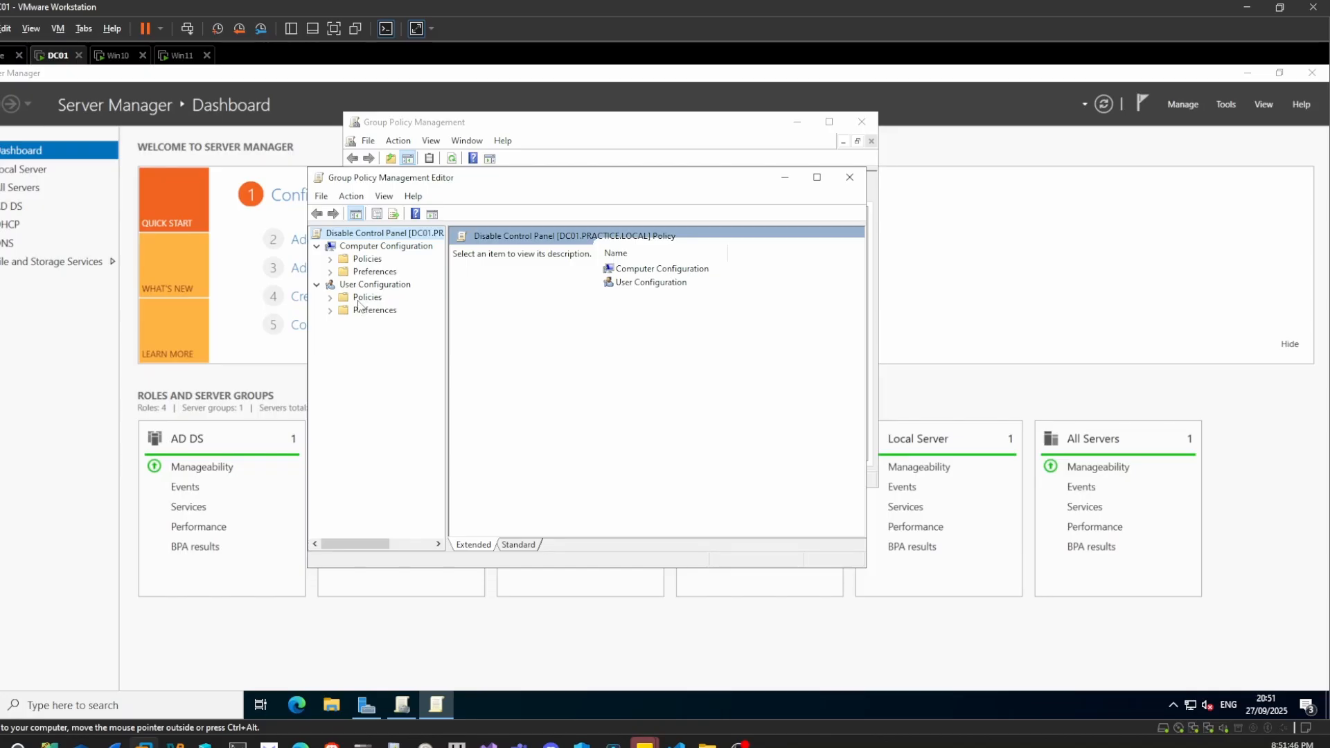
Go to User Configuration > Administrative Templates > Control Panel and open 'Prohibit access to Control Panel and PC settings'
left_click(332, 299)
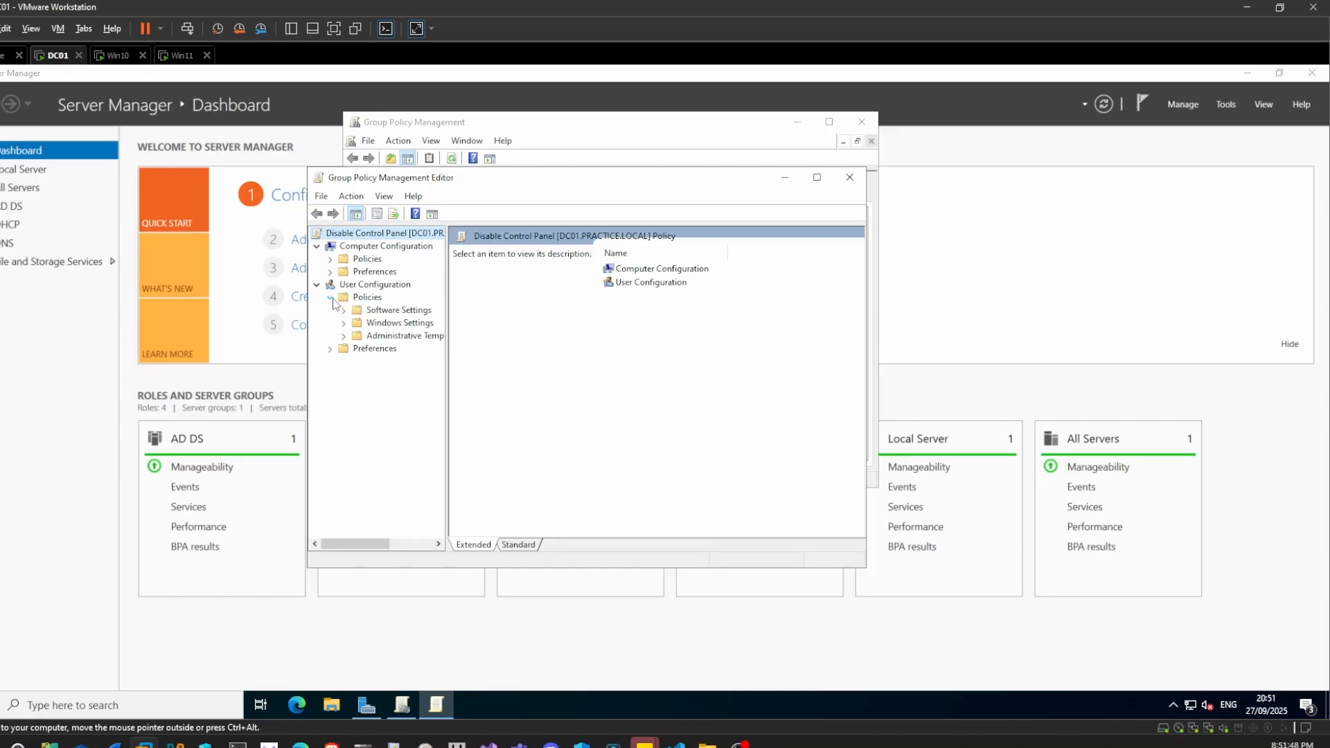
left_click(345, 337)
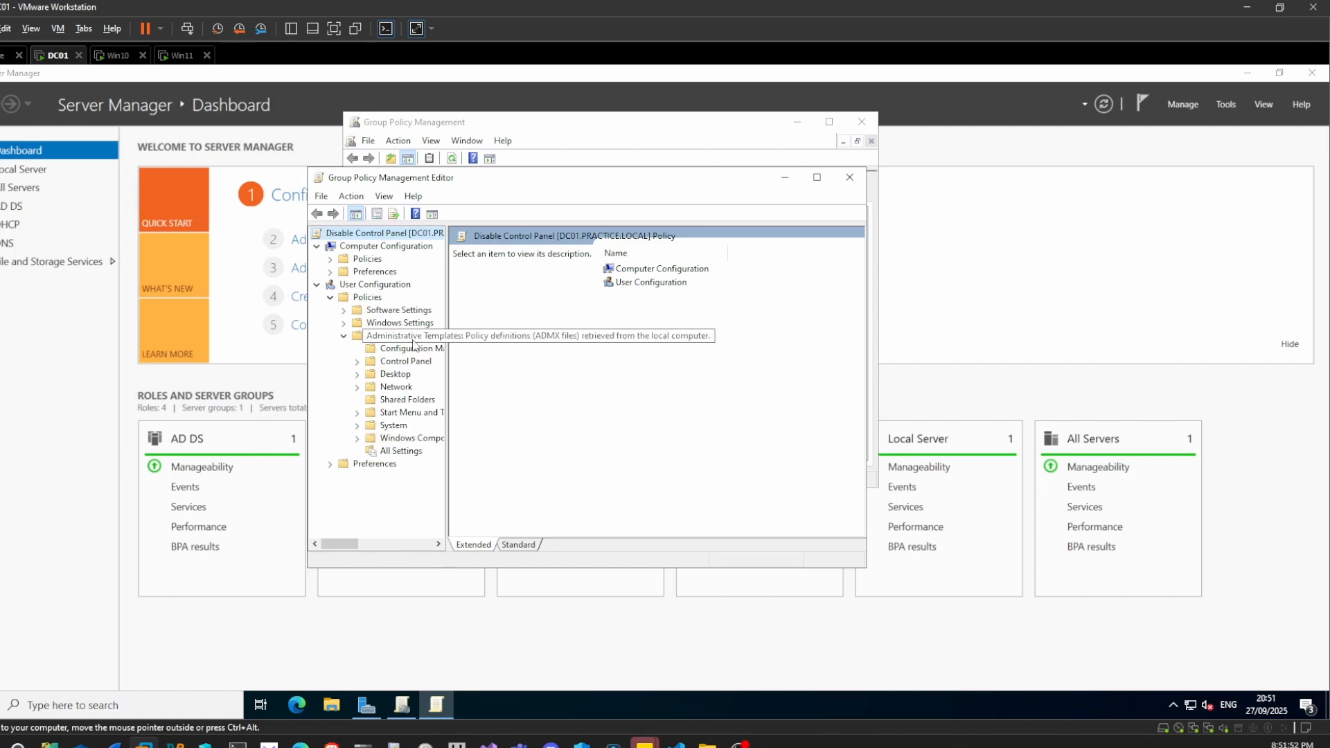
double_click(393, 363)
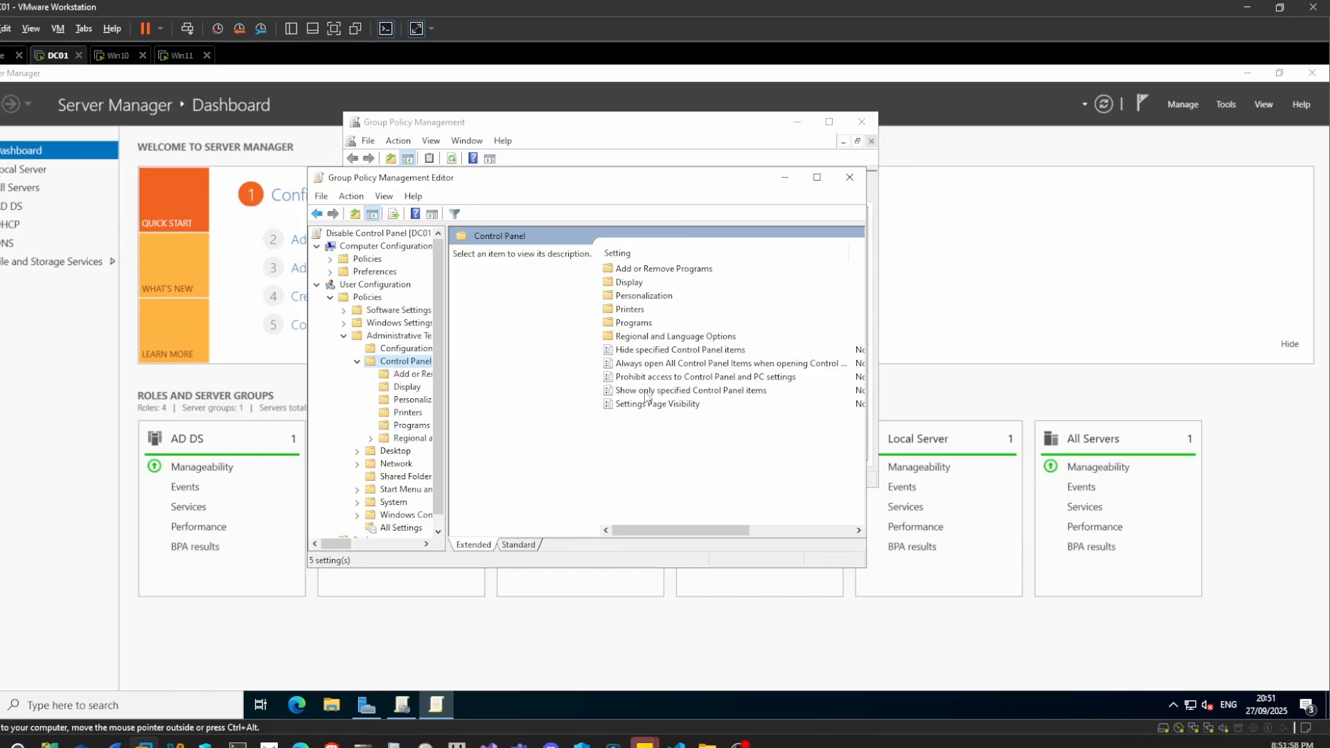
double_click(694, 382)
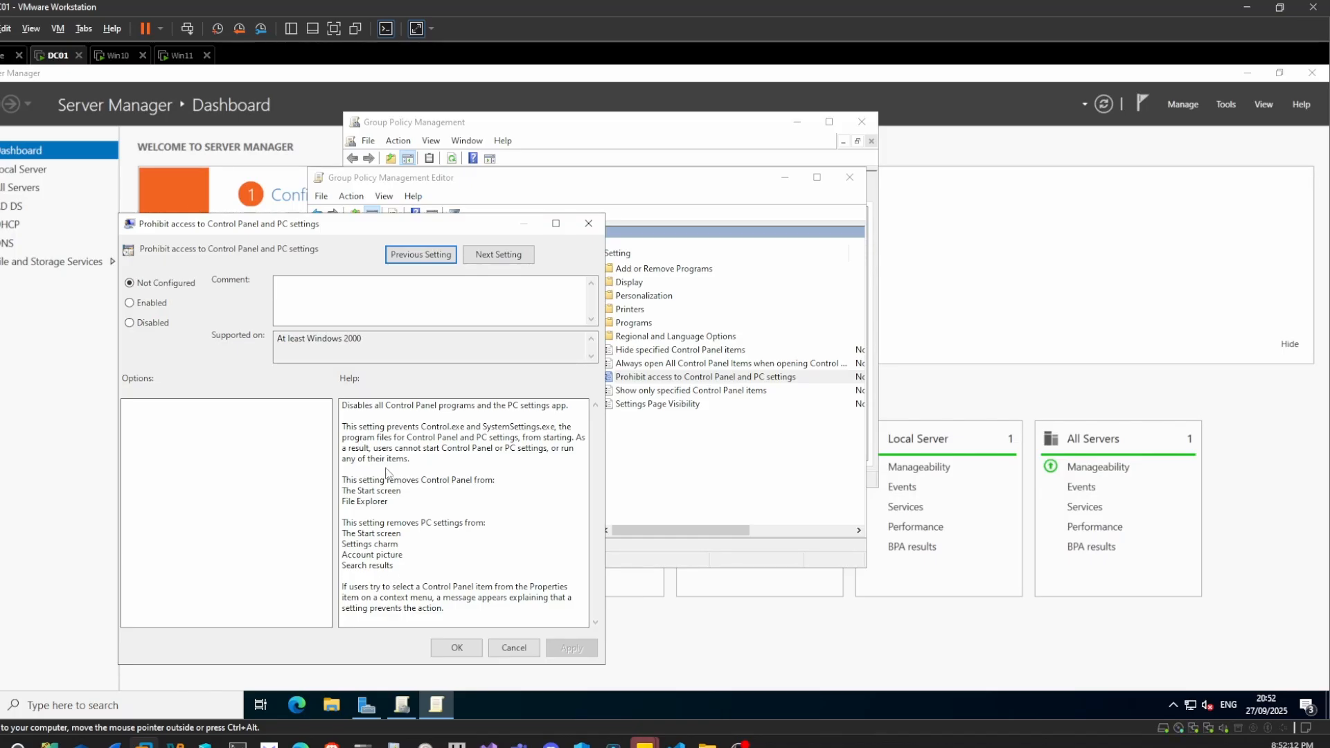
Set 'Prohibit access to Control Panel and PC settings' to Enabled, confirm, and close the editor
left_click(130, 304)
left_click(468, 650)
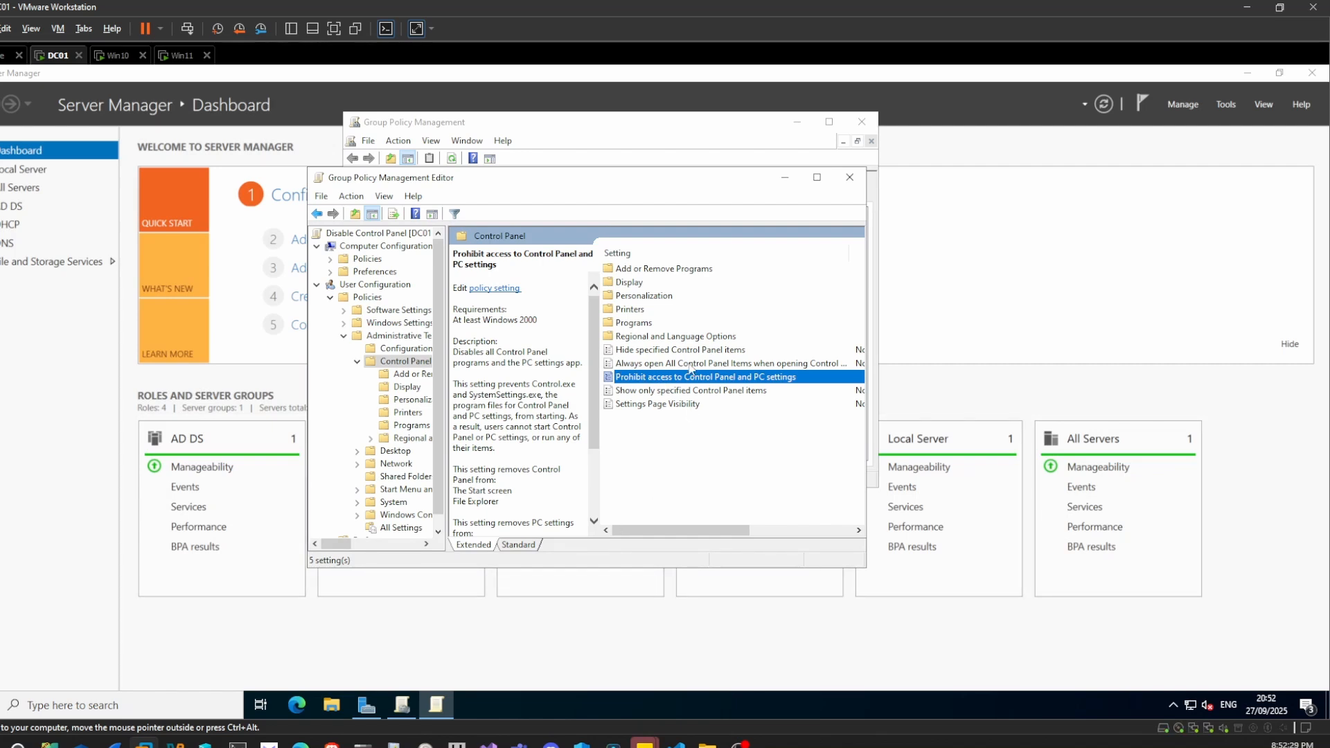
left_click(849, 179)
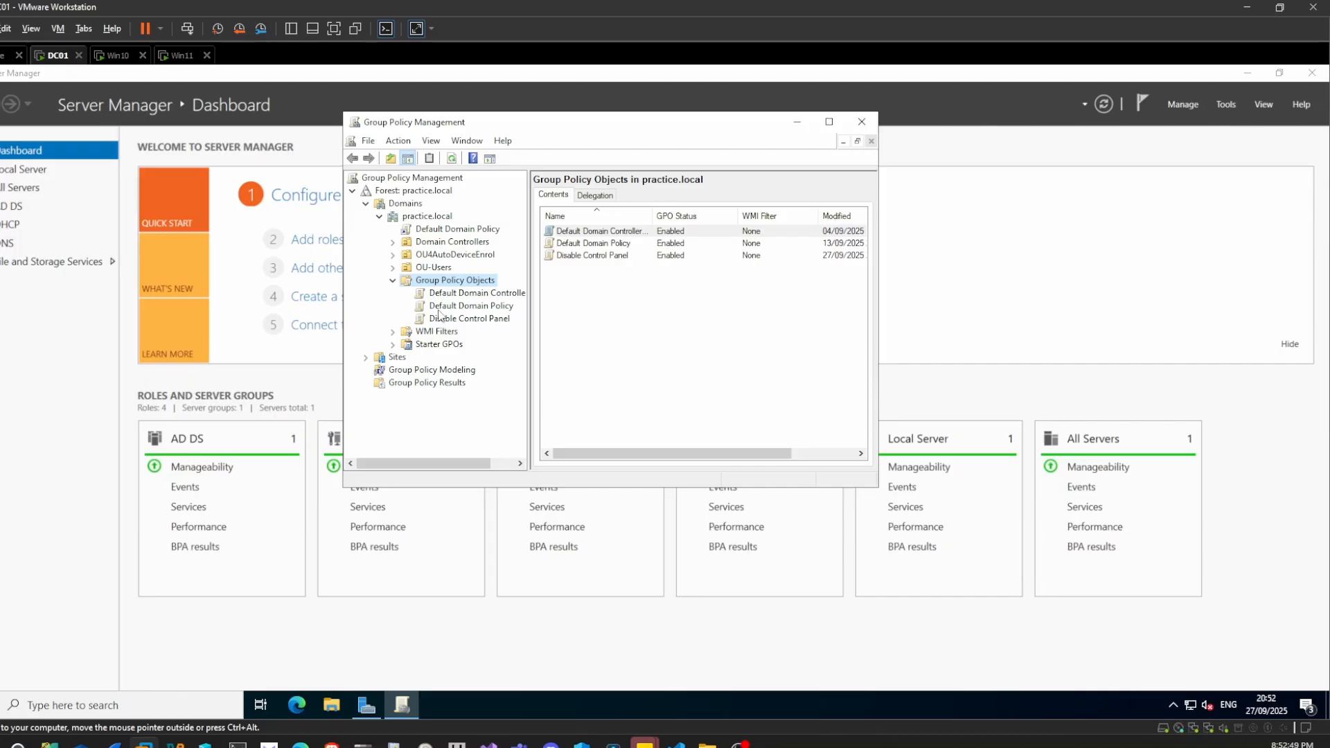
Drag the Disable Control Panel GPO onto the expanded OU-Users unit and confirm the link
left_click(392, 268)
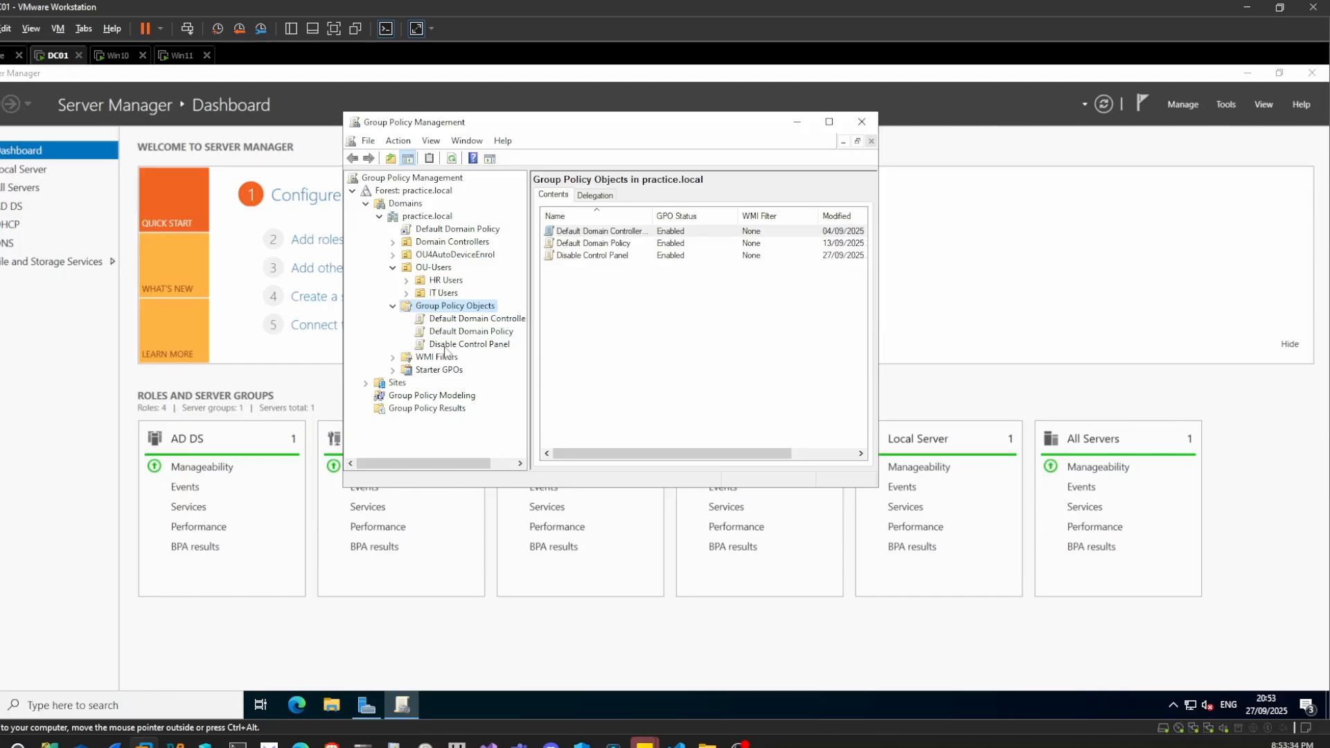
left_click_drag(453, 345, 432, 268)
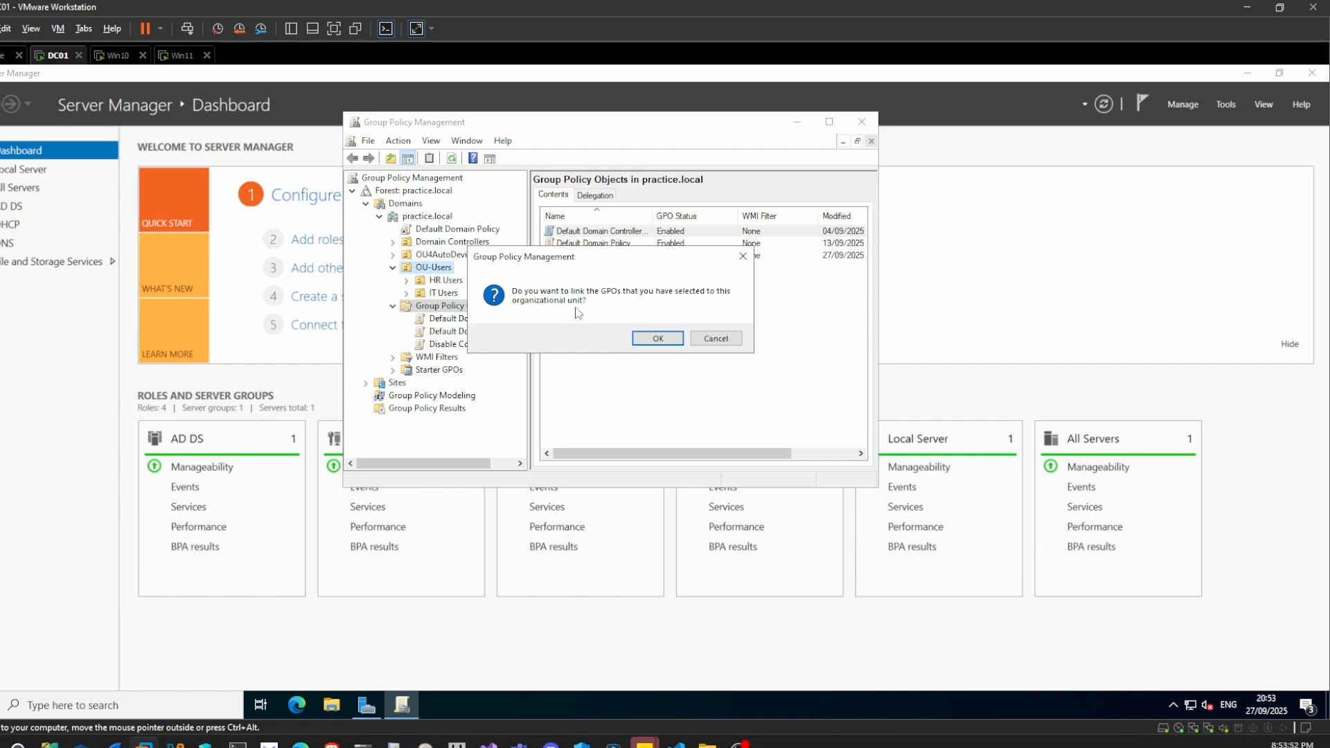
left_click(656, 339)
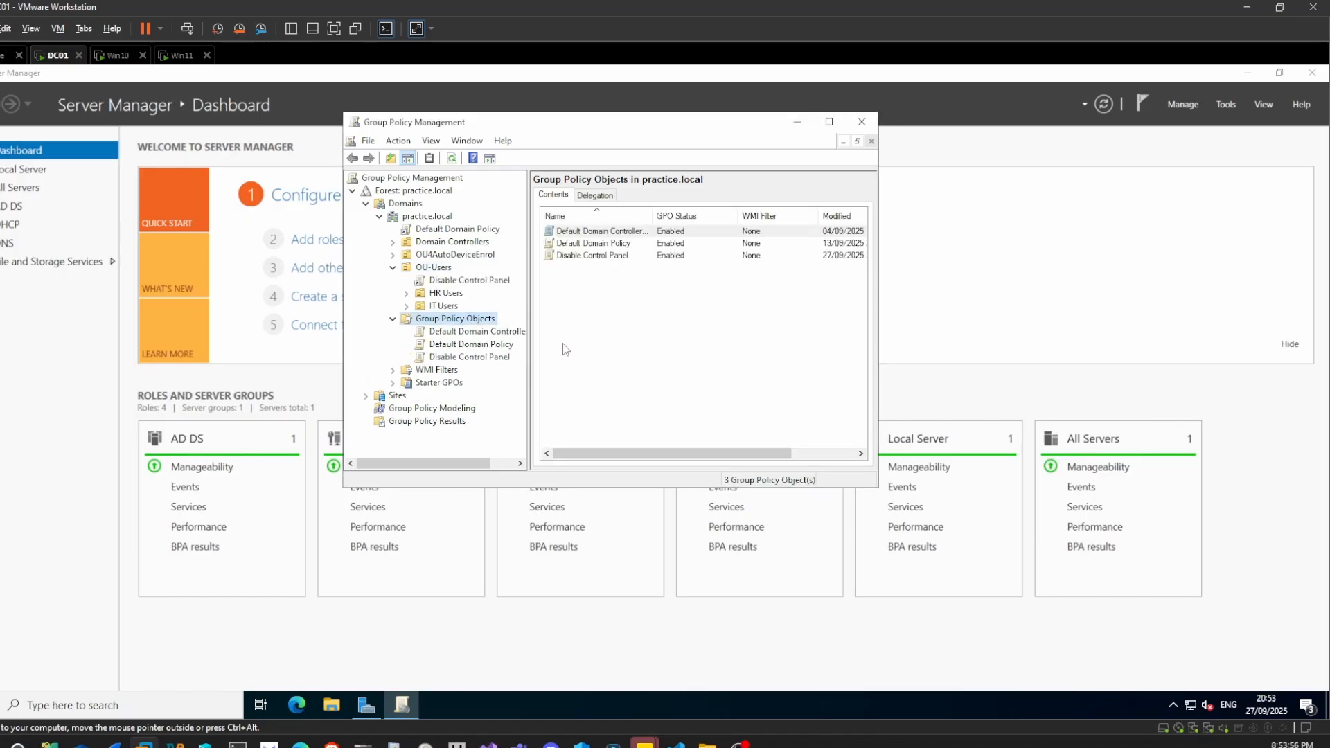
Select the new OU-Users link, dismiss the warning to review its scope, then go to the Win10 VM
left_click(446, 285)
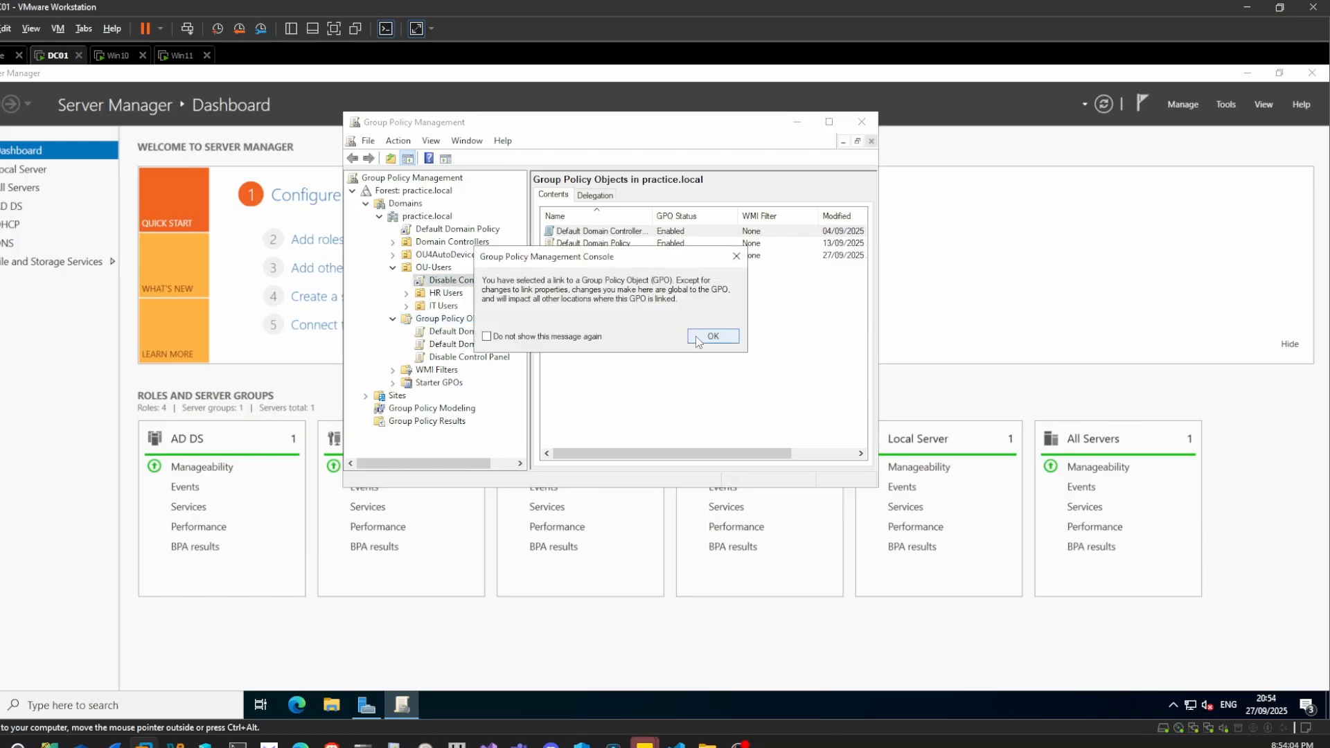
left_click(697, 338)
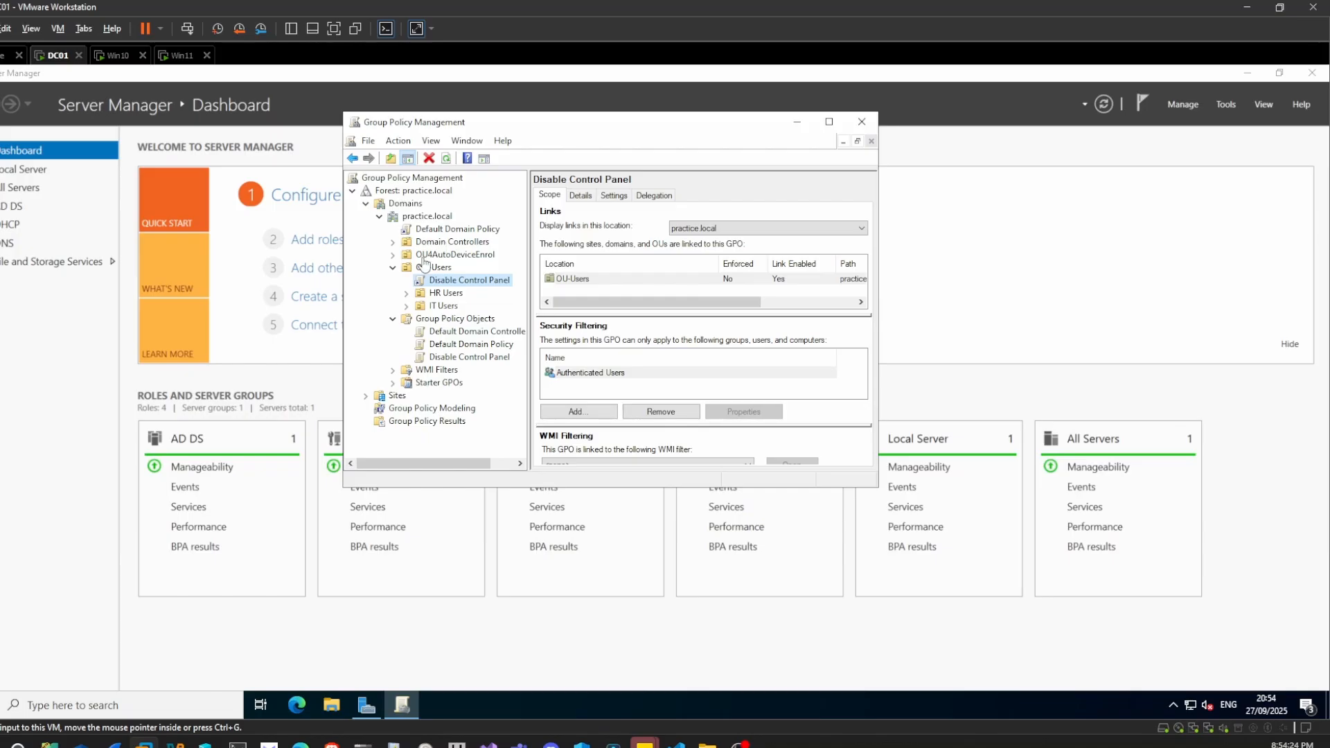
left_click(111, 55)
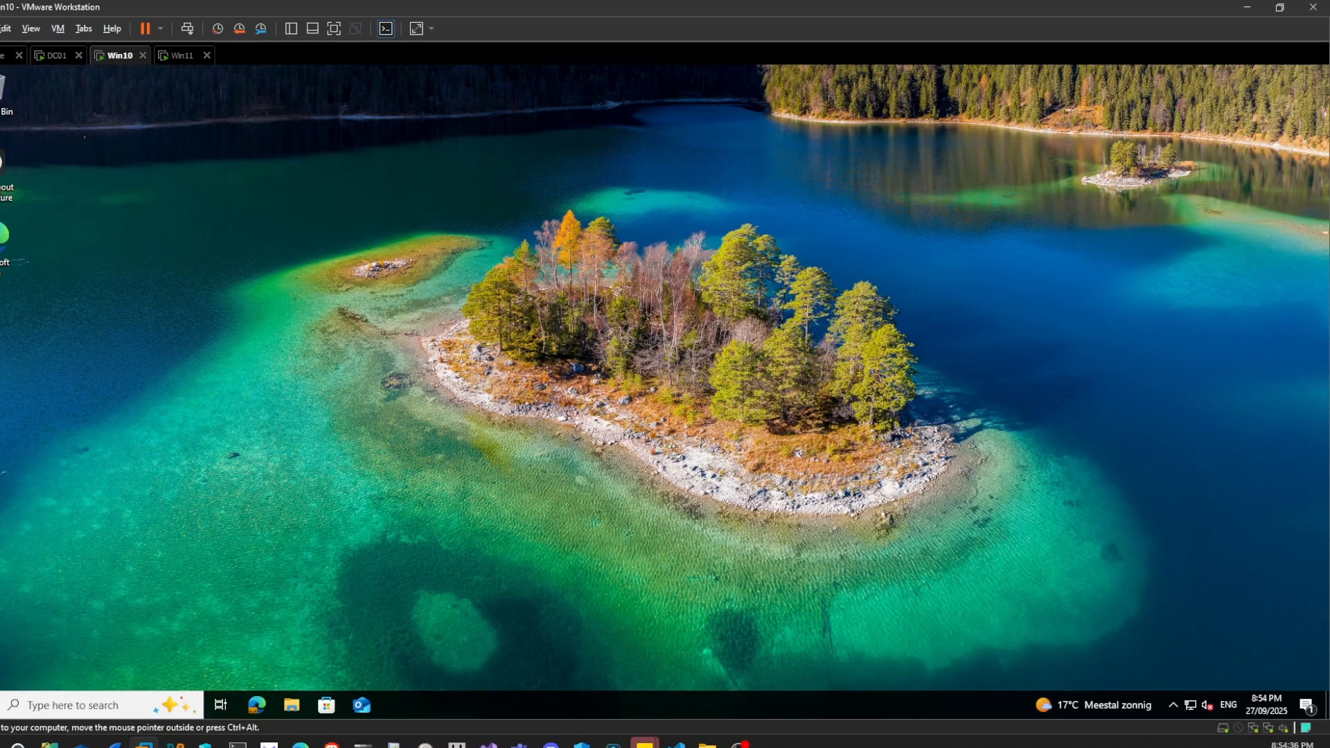
key("super")
type("control")
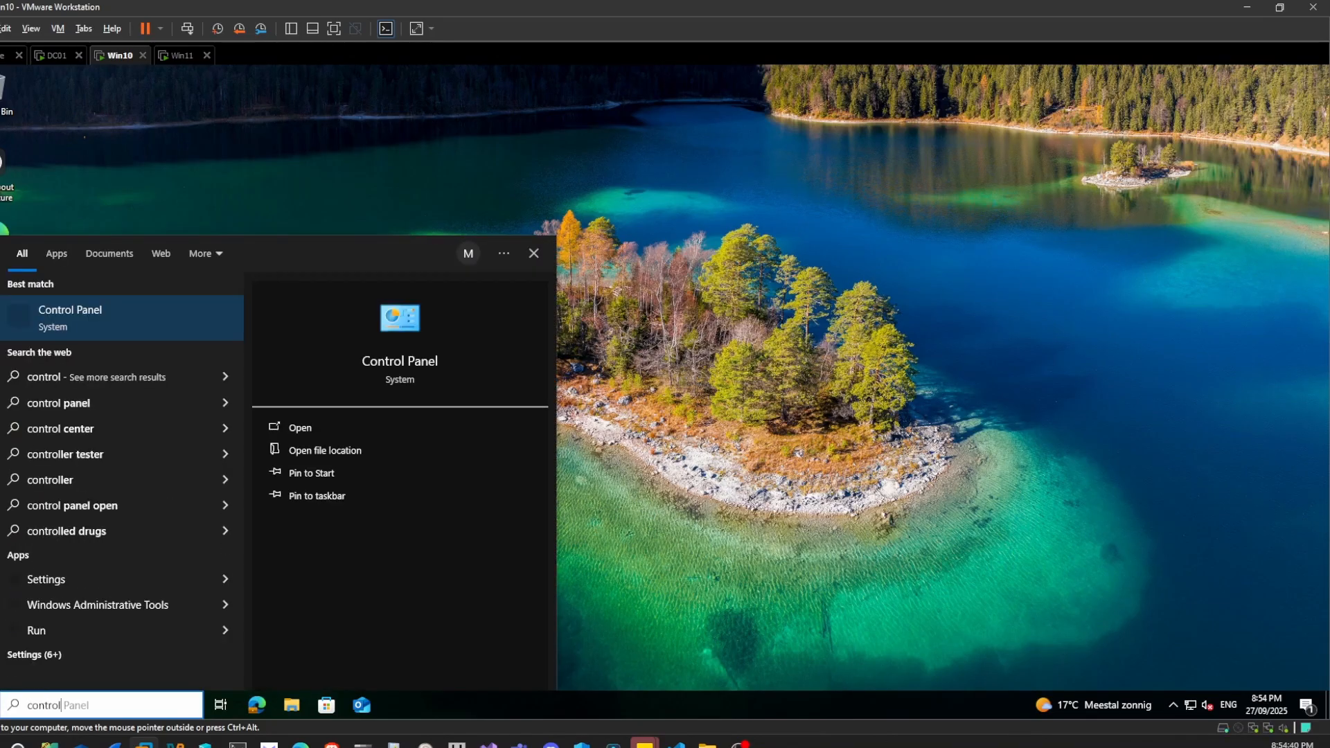
key("Return")
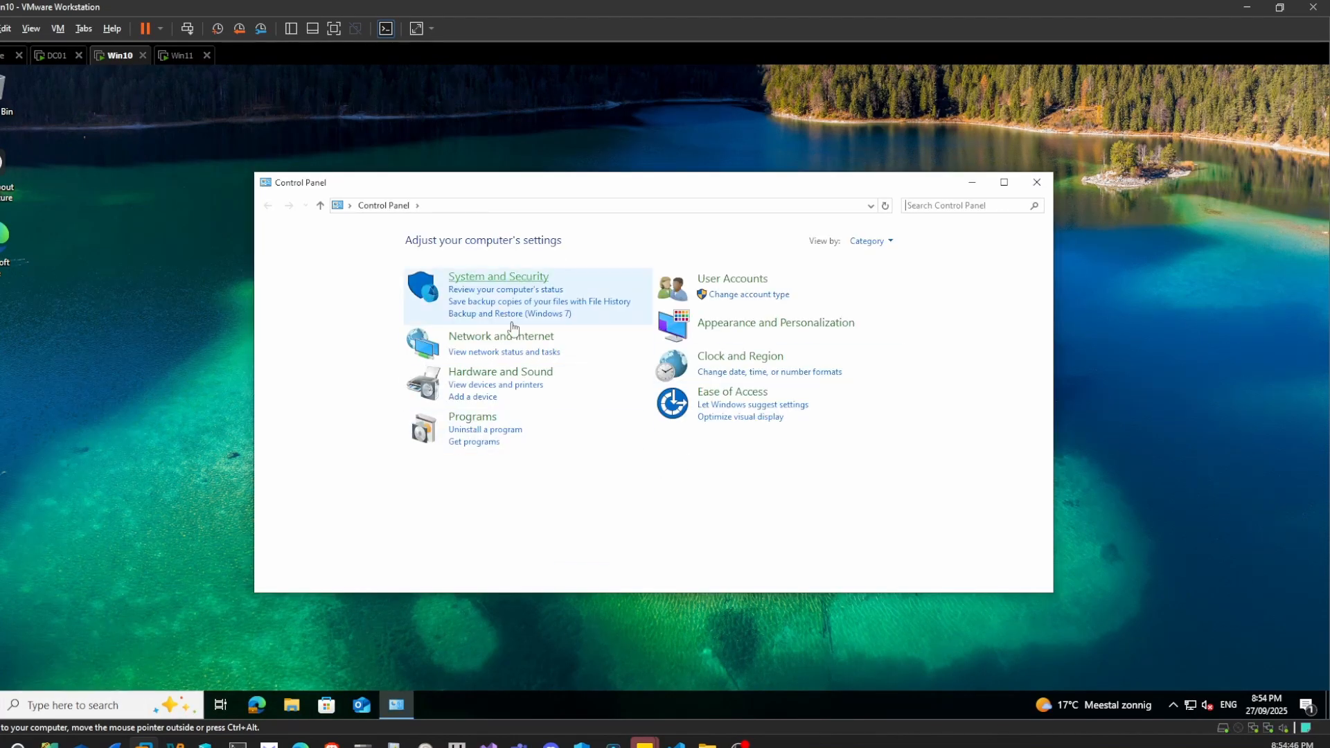
left_click(1036, 184)
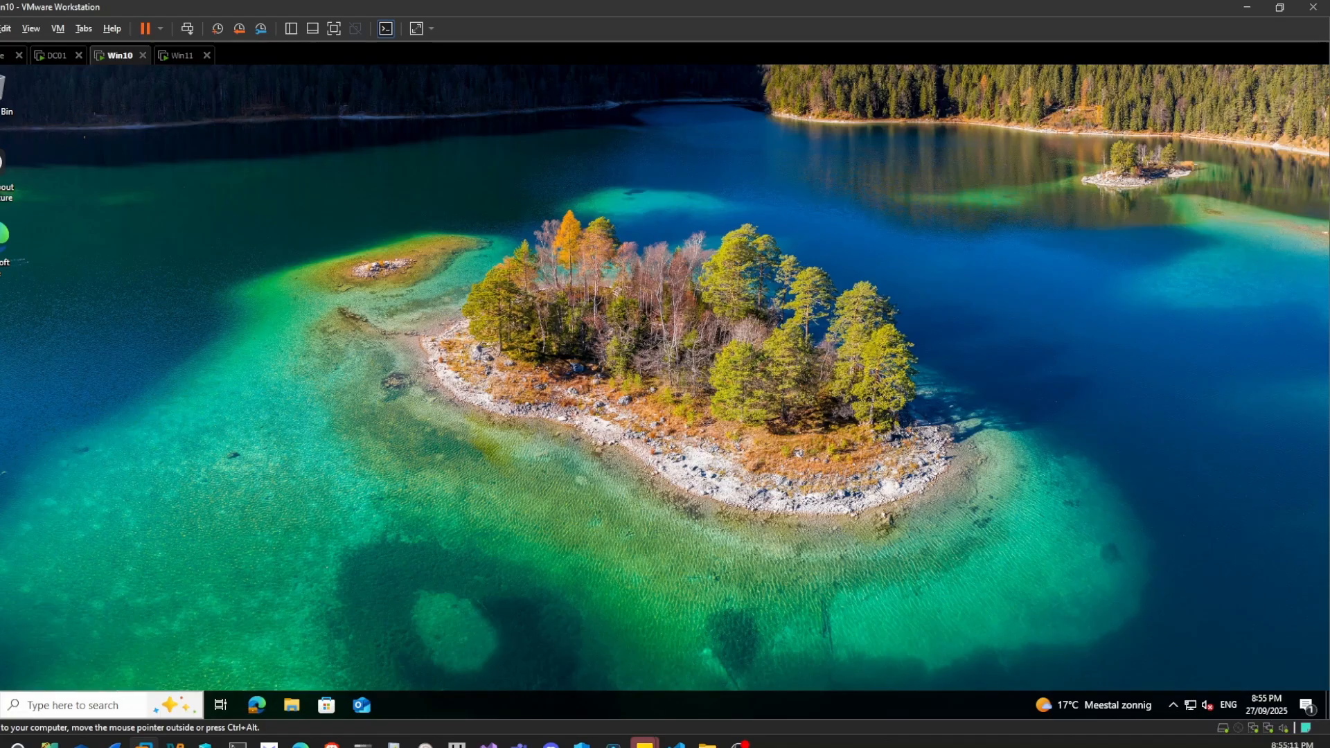
left_click(129, 705)
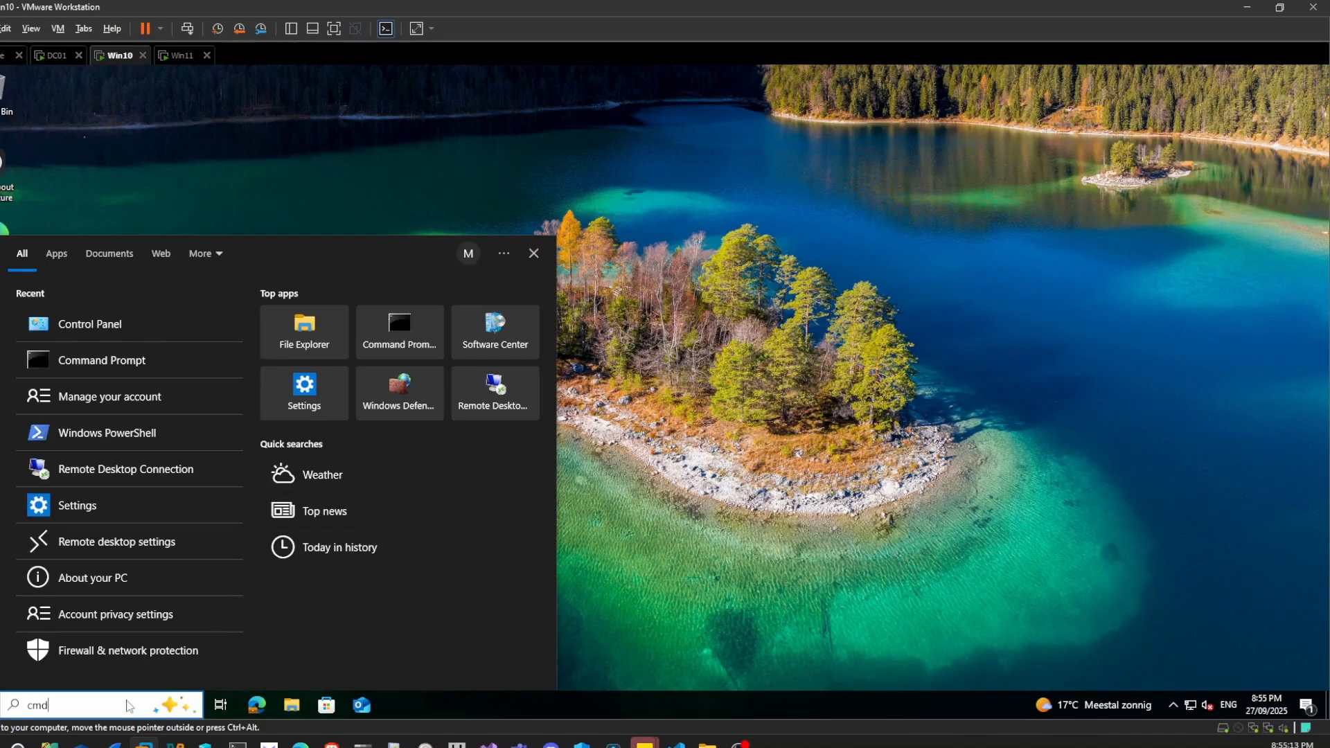
Run 'gpupdate /force' in Command Prompt on the Win10 VM
type("cmd")
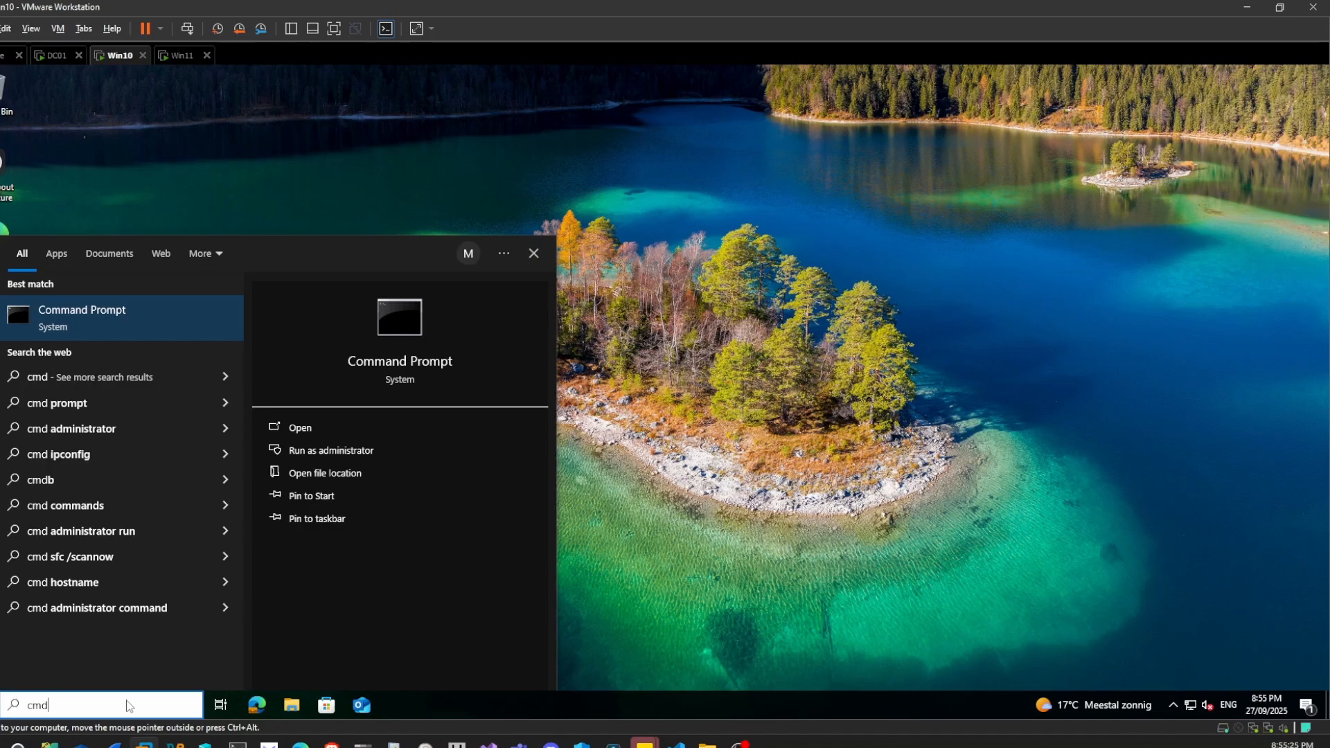
left_click(177, 313)
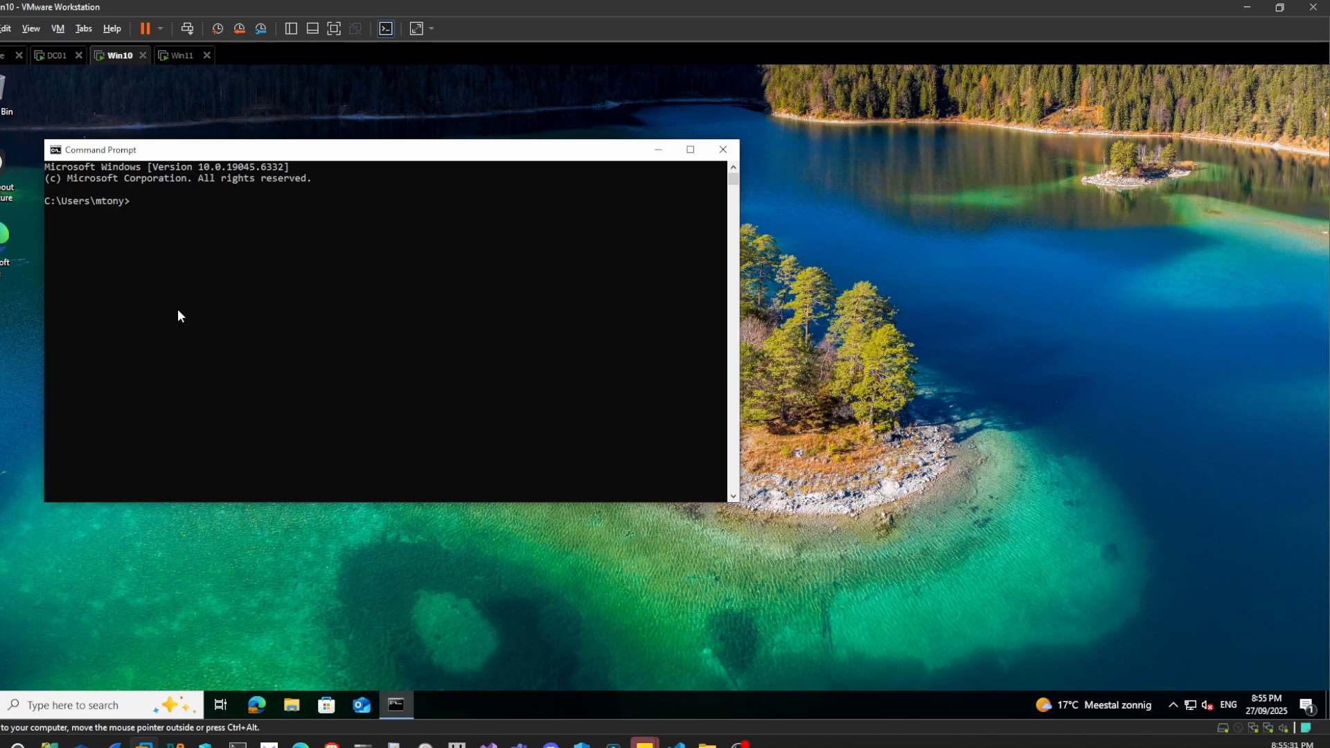
type("gpupdate /force")
key("Return")
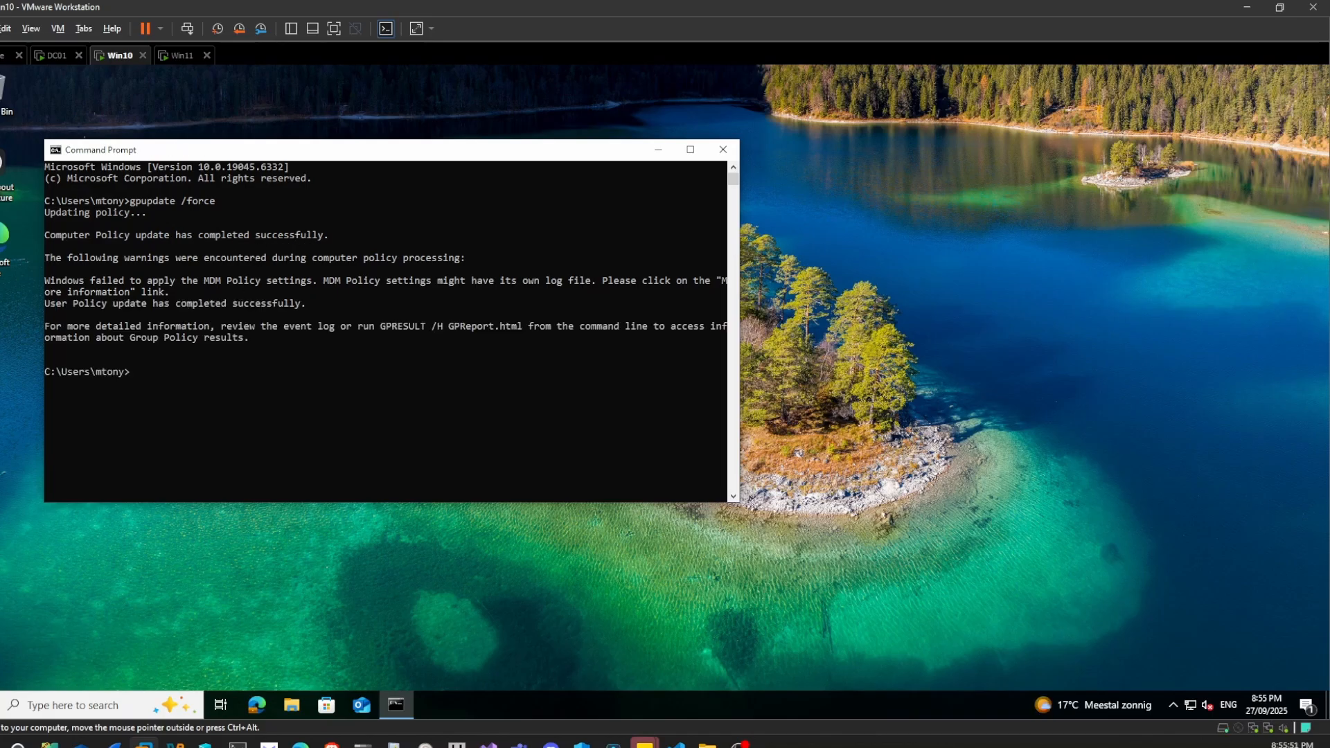
Launch Control Panel on Win10, dismiss the Restrictions error, then go to the Win11 VM
left_click(181, 709)
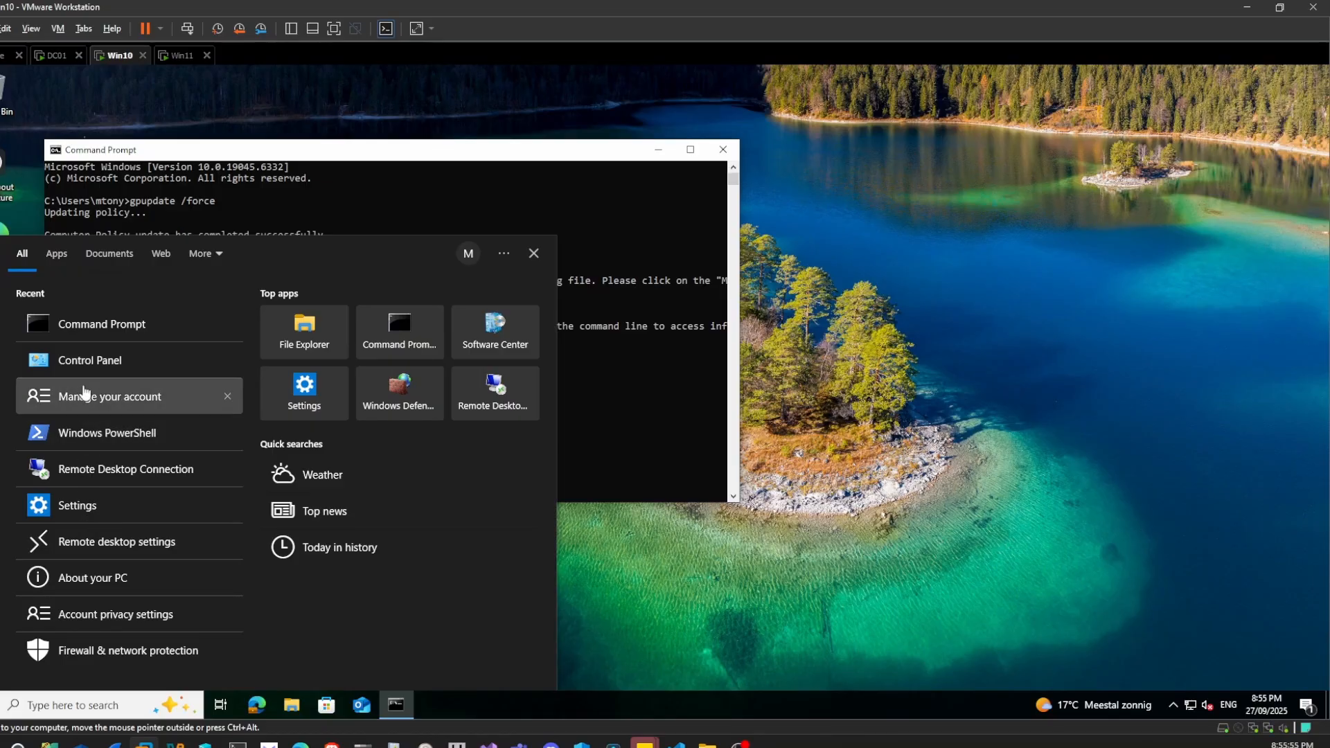
left_click(84, 363)
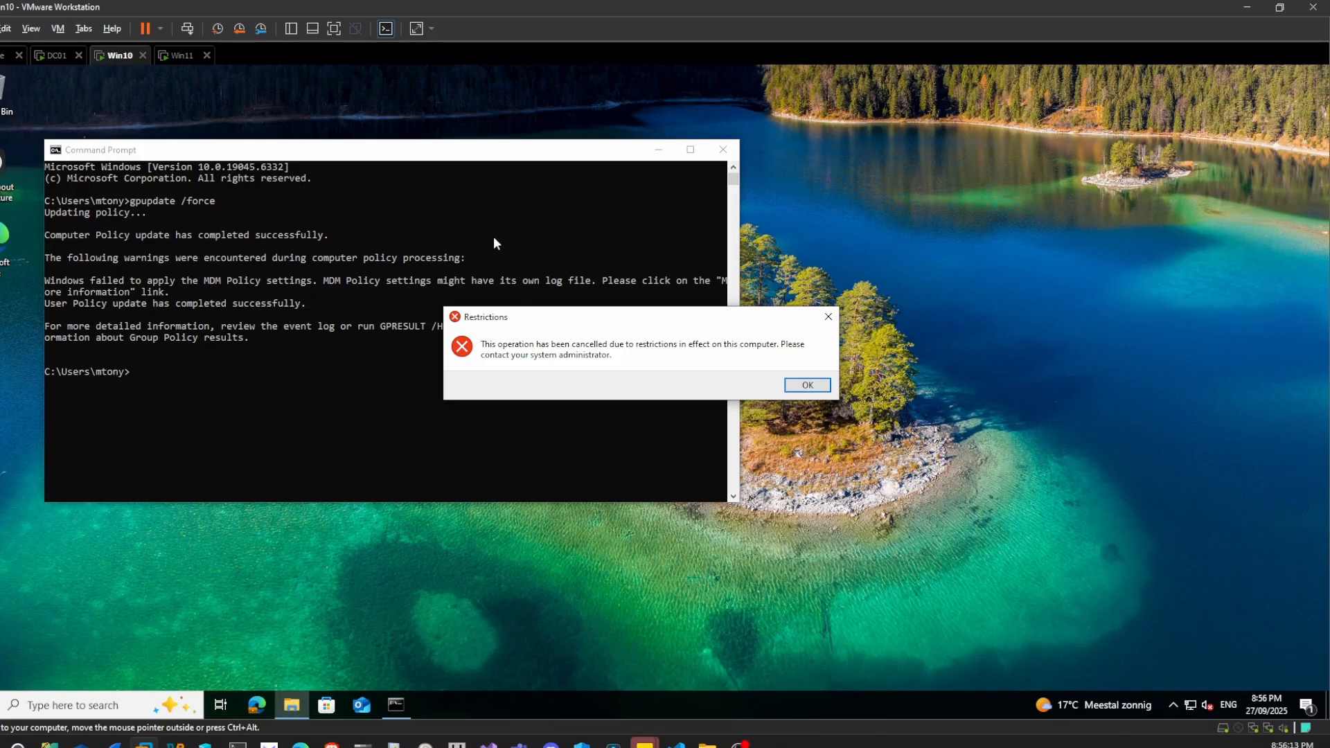
left_click(807, 385)
left_click(182, 55)
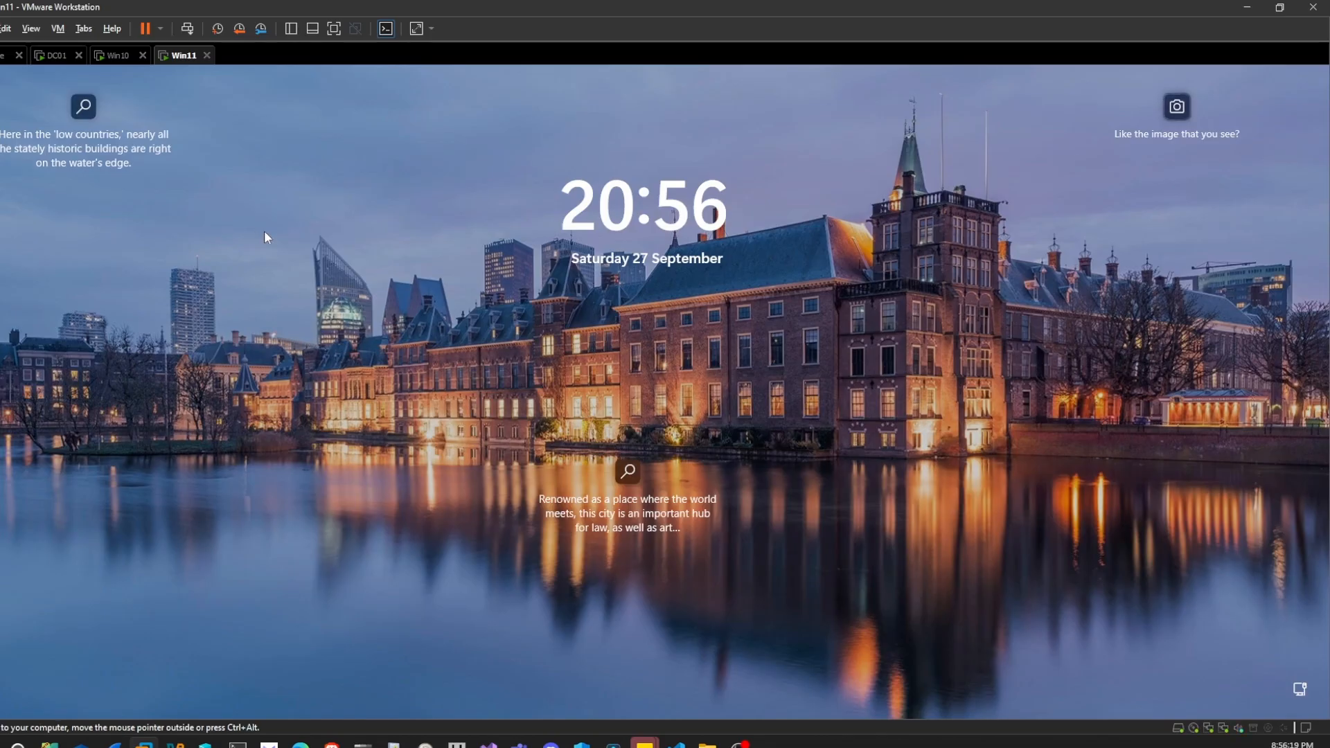
Swipe away the Win11 lock screen and sign in with the domain user's password
left_click_drag(406, 435, 377, 128)
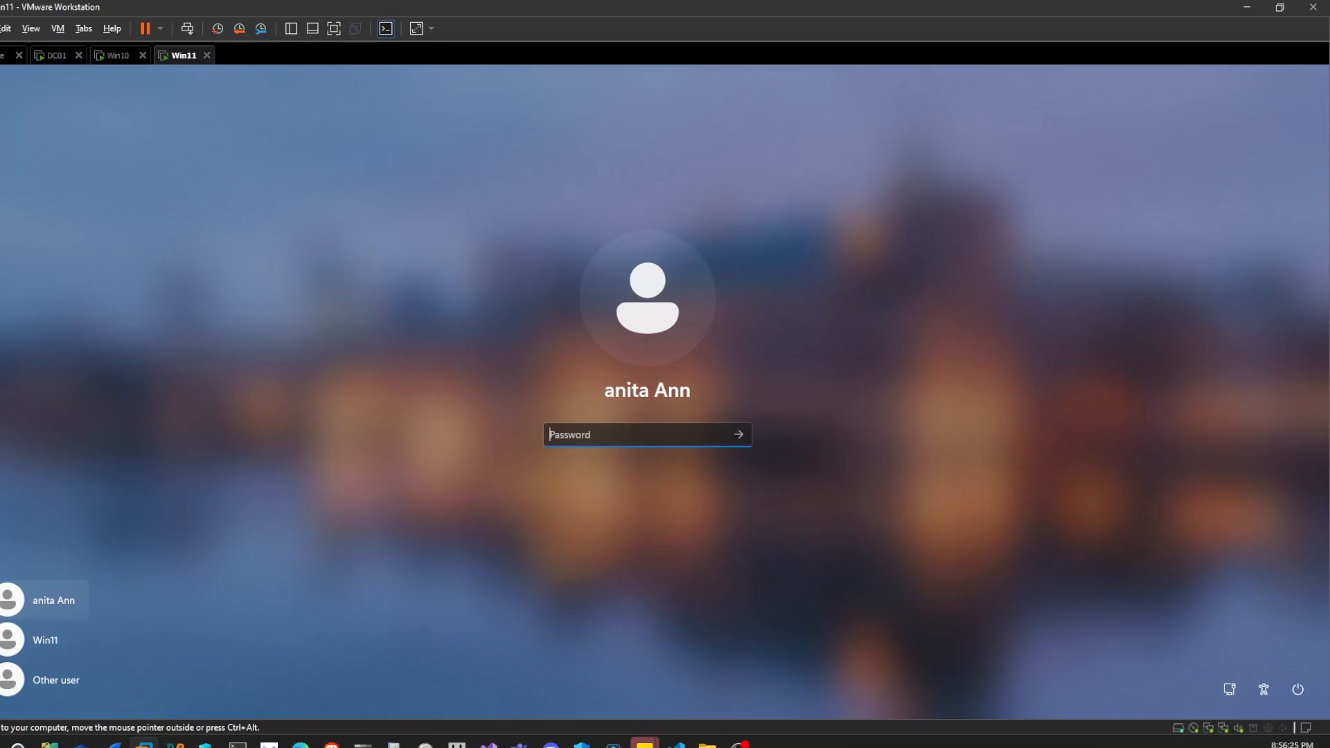
type("Pa$$w0rd••")
key("Return")
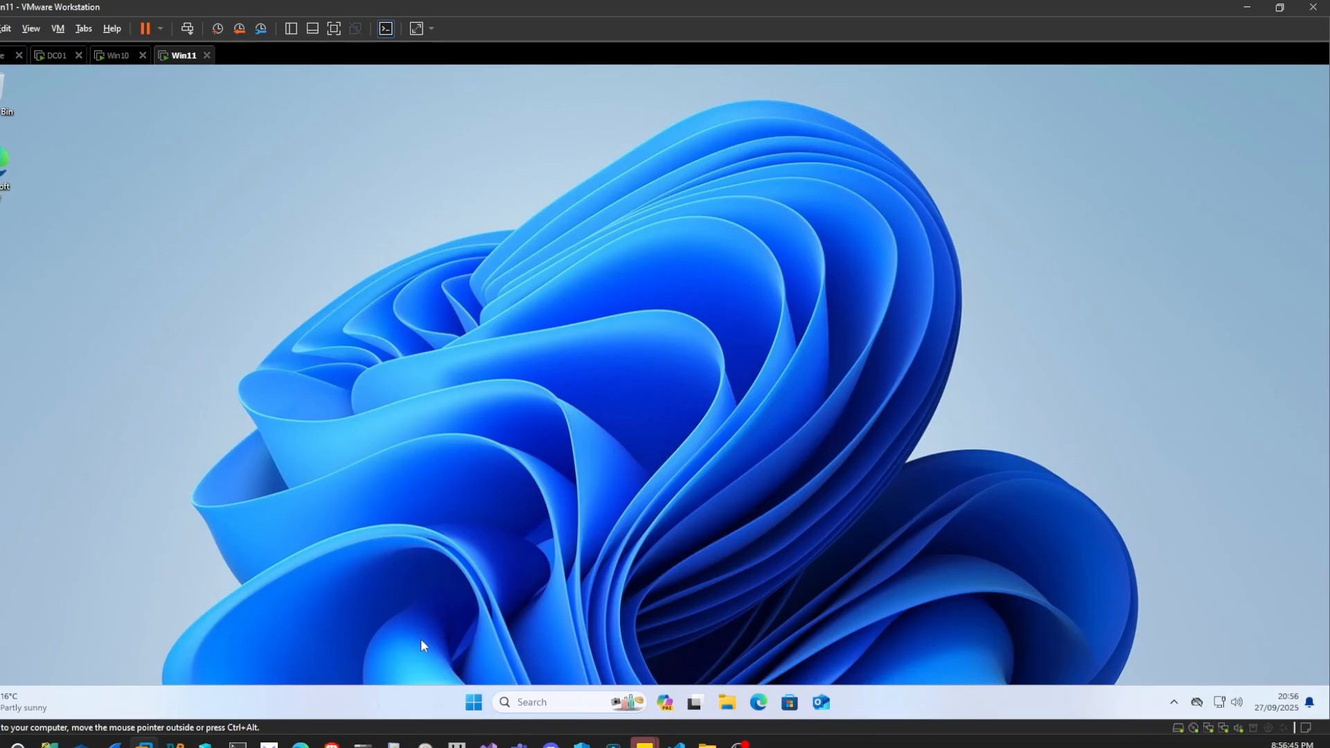
key("super")
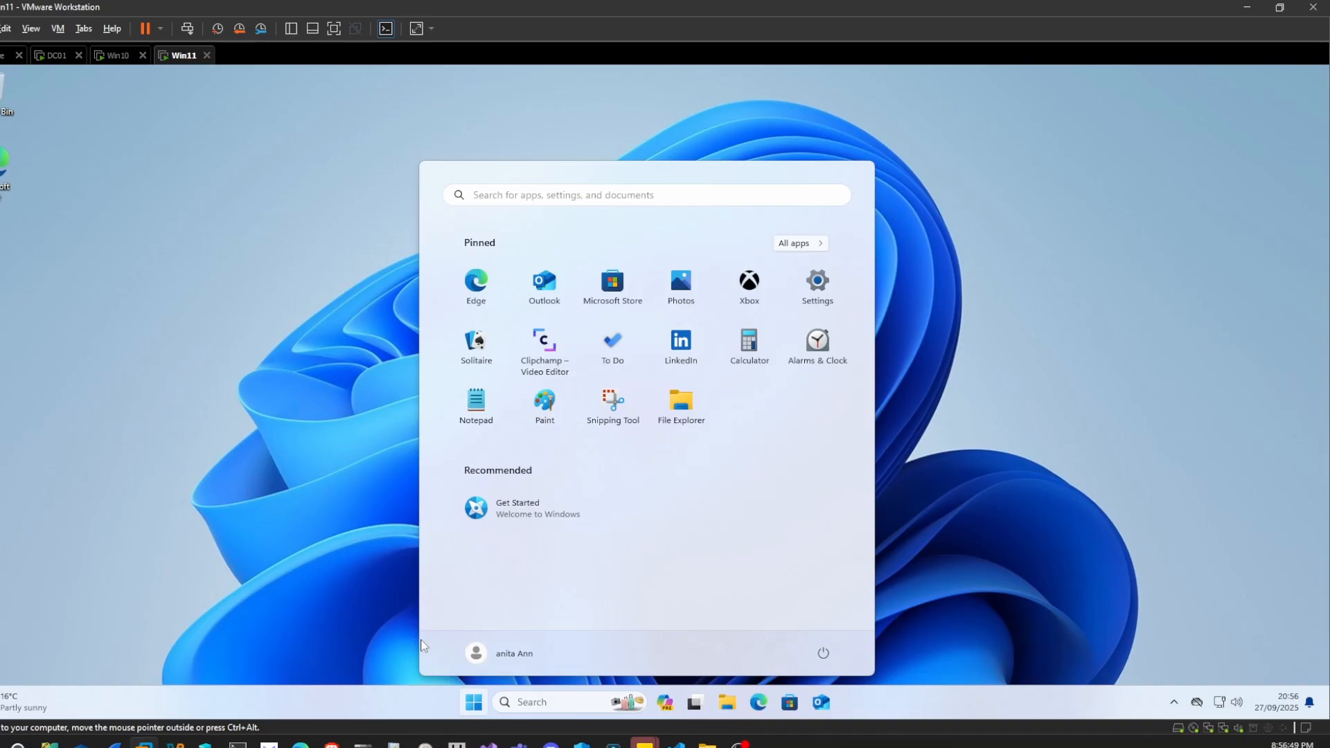
type("control")
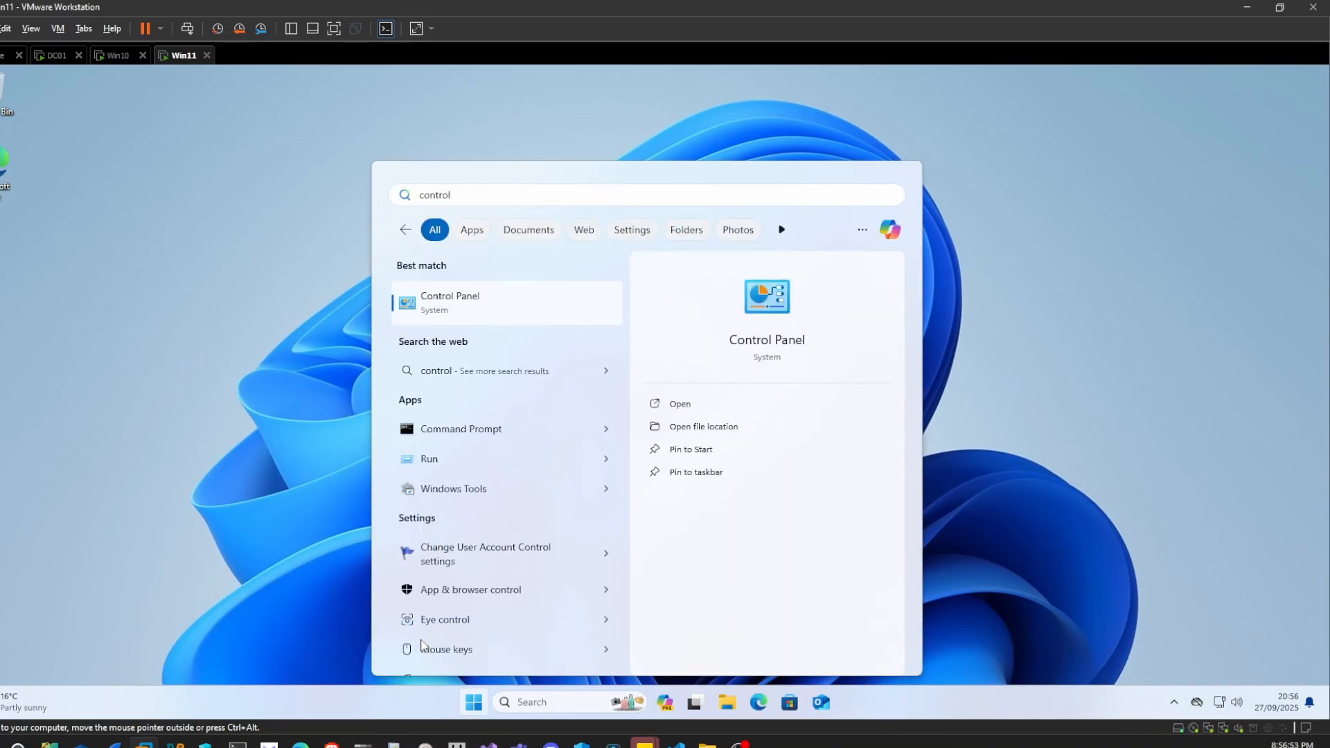
key("Return")
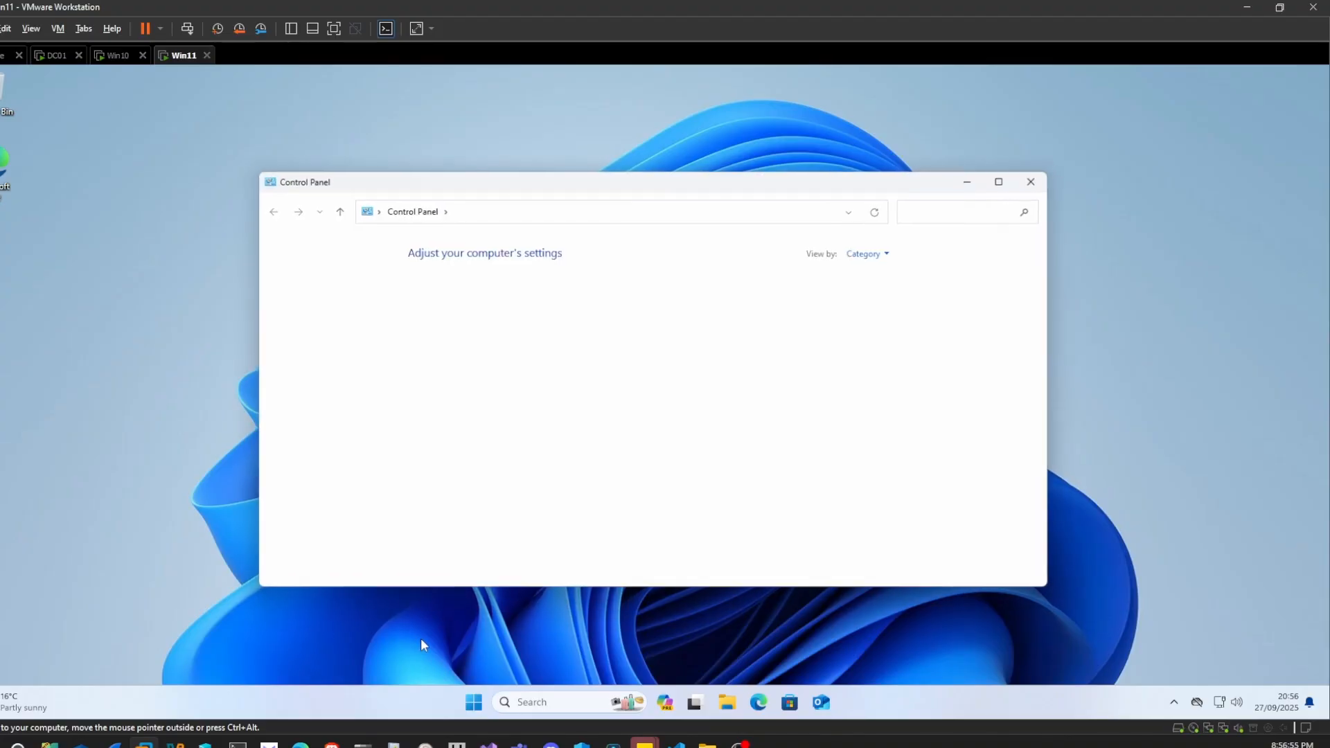
left_click(1036, 181)
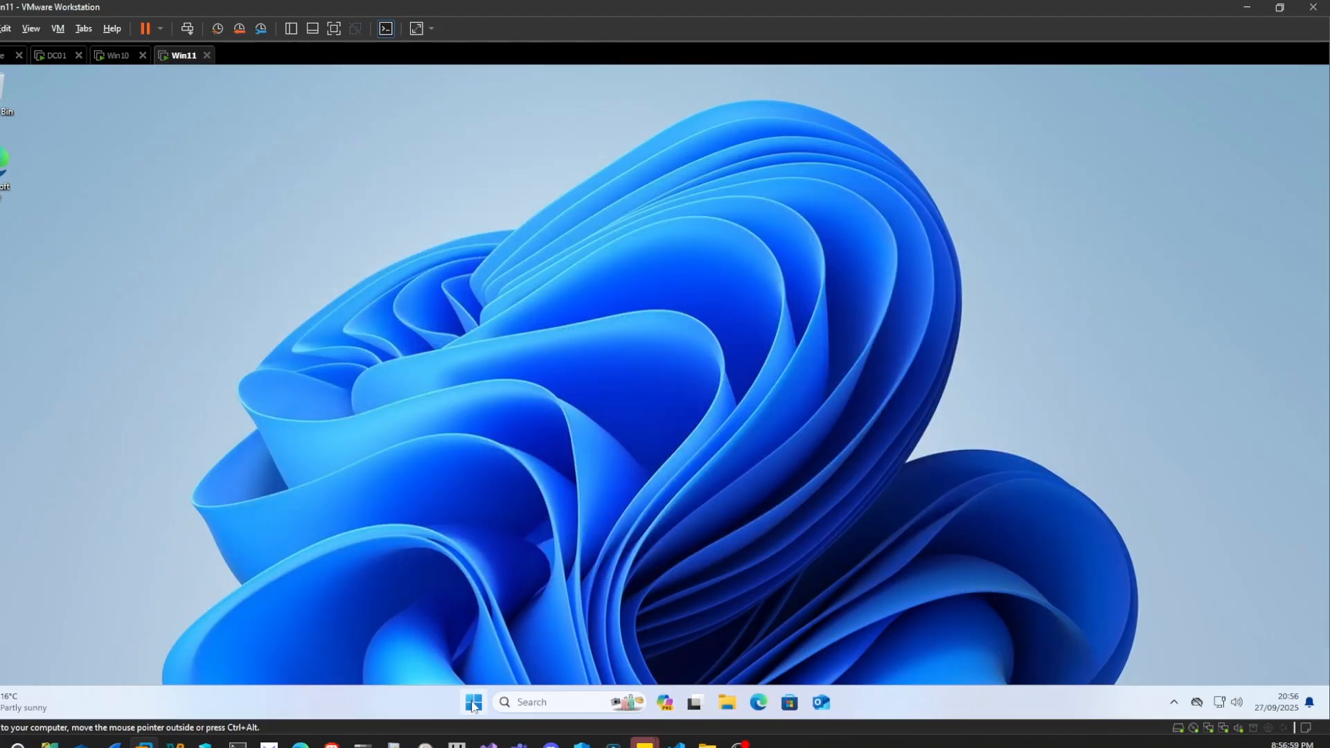
left_click(474, 704)
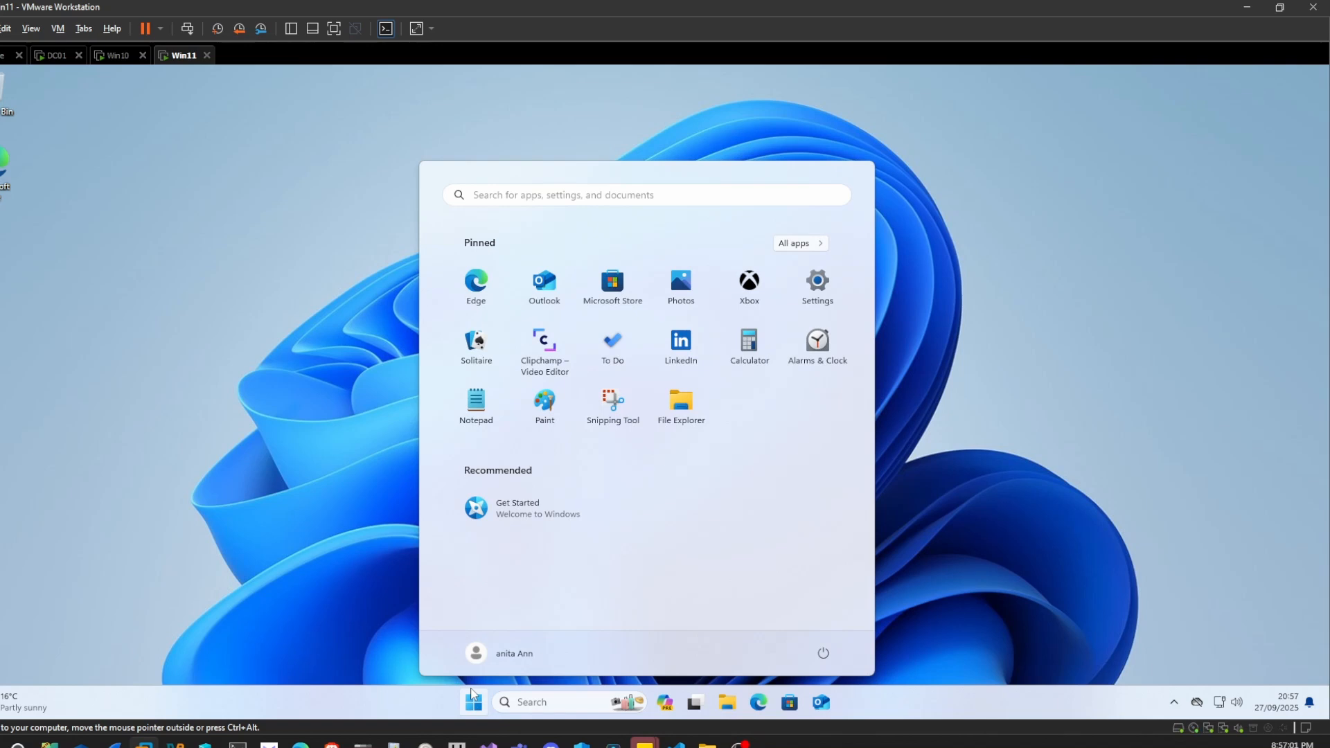
Run gpupdate /force from a Command Prompt on the Windows 11 VM
type("cmd")
key("Return")
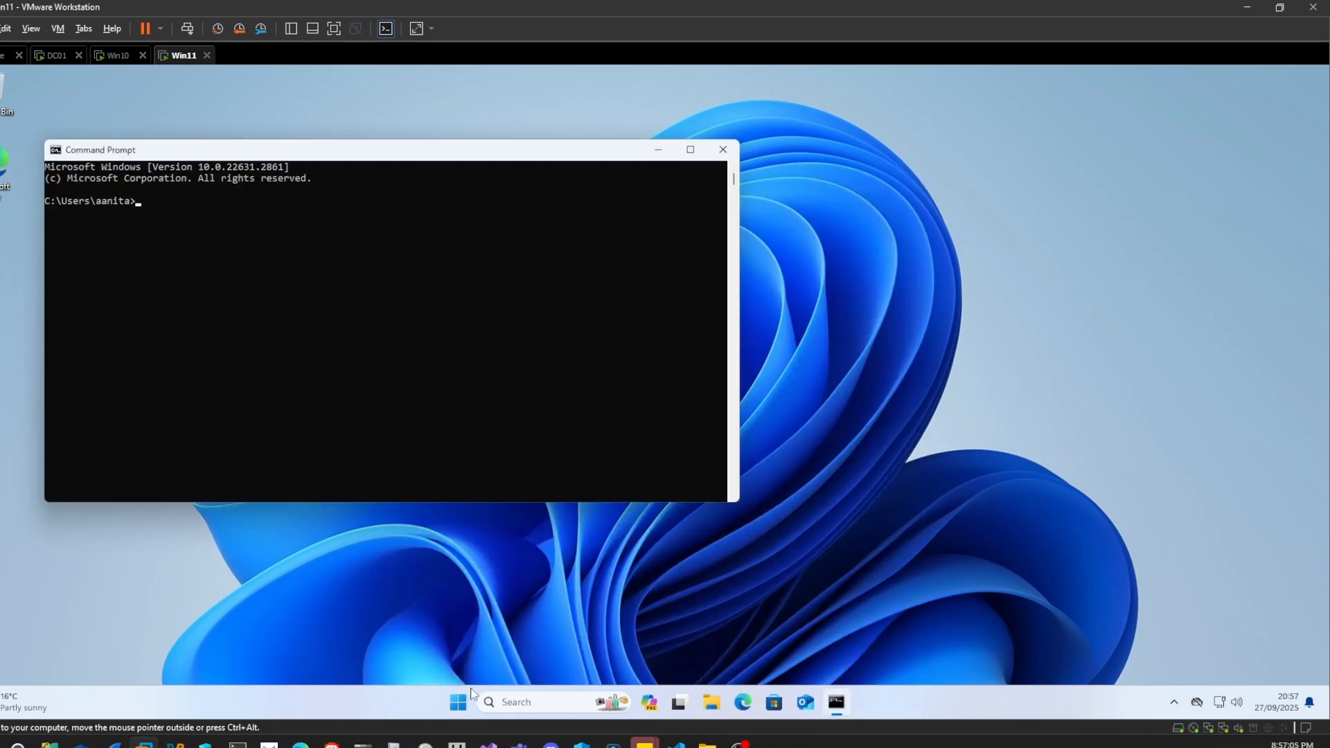
type("gpupdate /force")
key("Return")
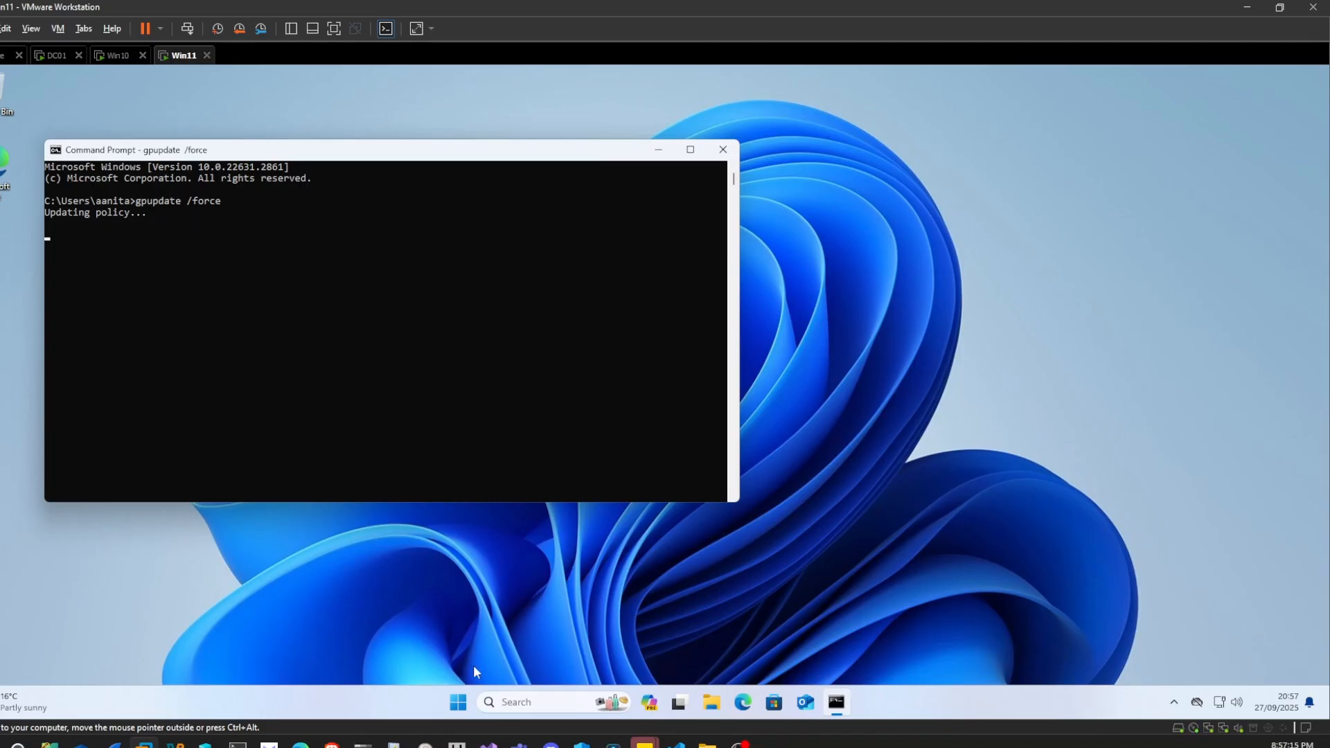
Launch Control Panel from Start to confirm it is now blocked
left_click(463, 703)
type("control")
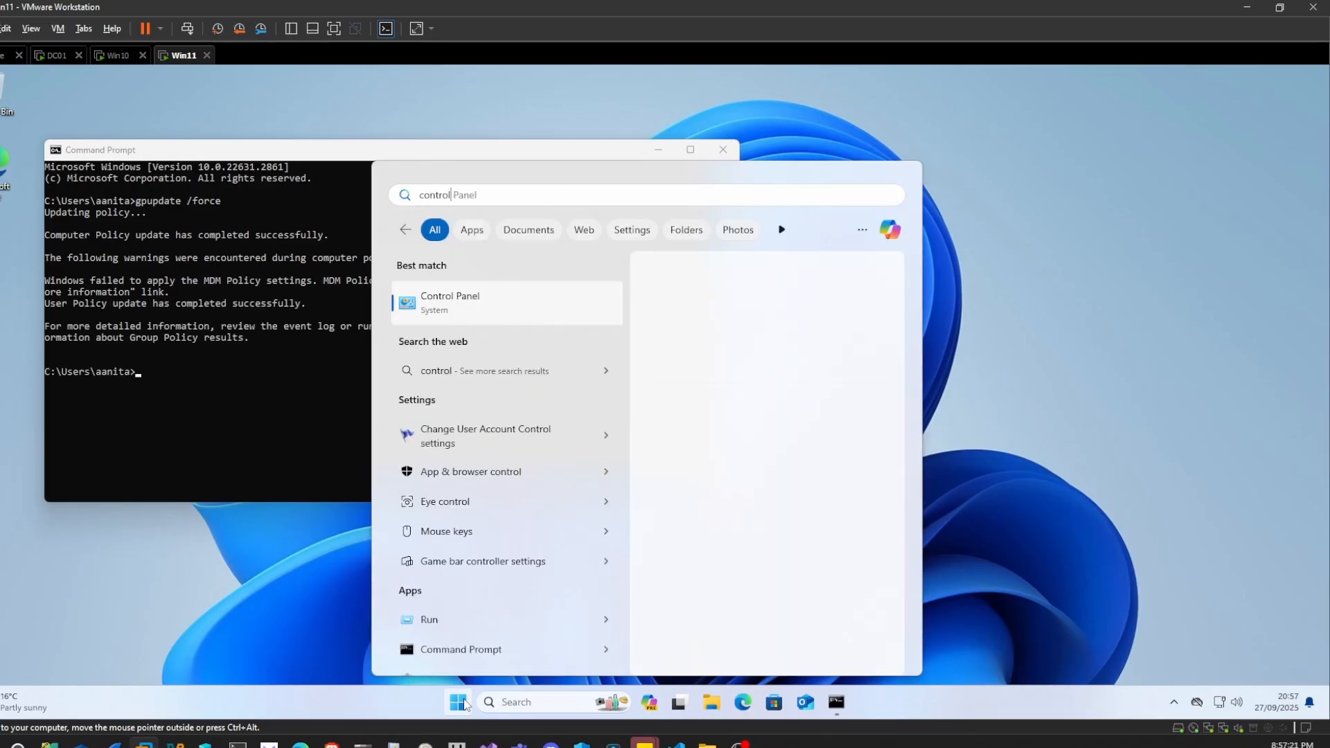
key("Return")
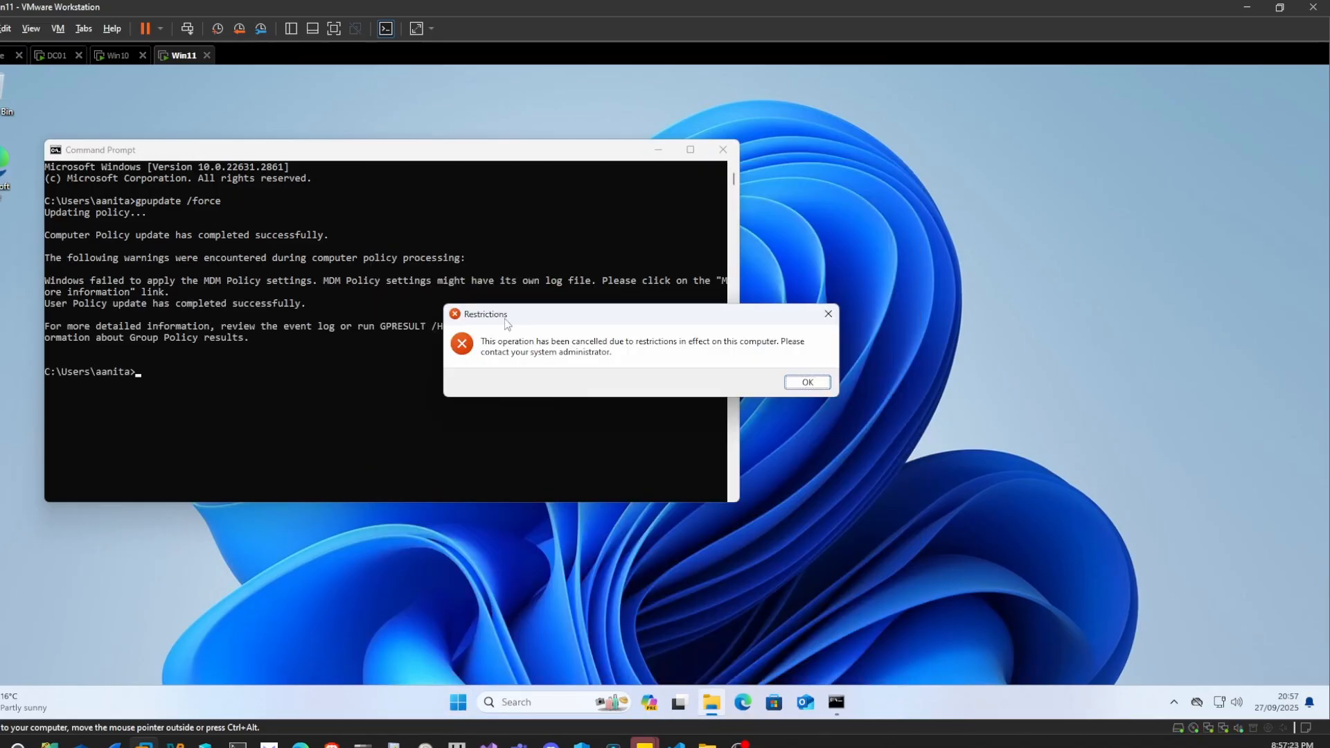